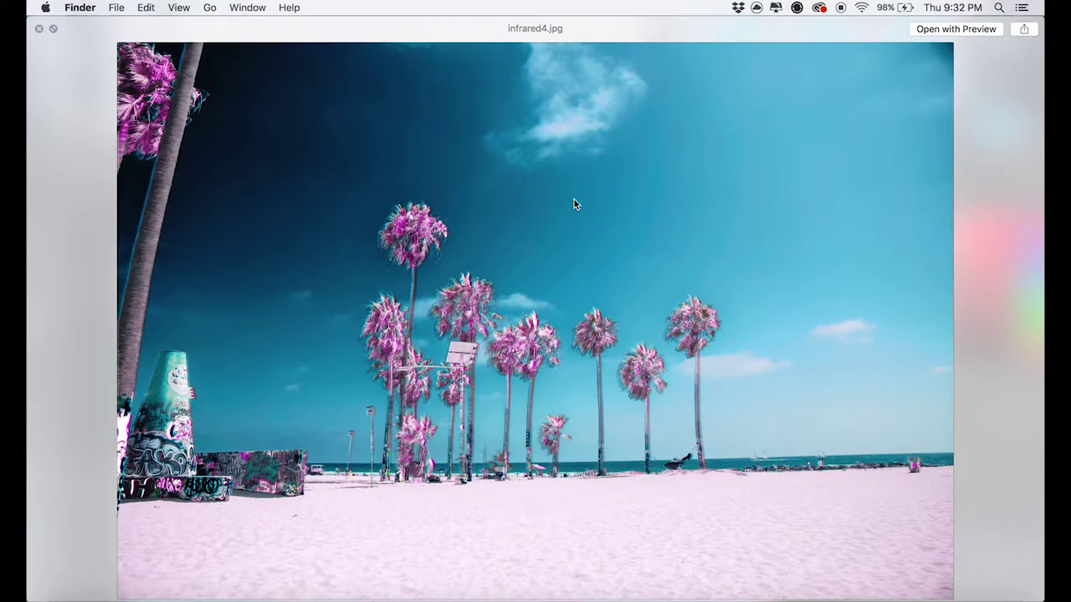
# Leave the infrared4.jpg preview and compare the open infrared3.psd, infrared4.psd and IMG_5039.CR2 documents in Photoshop.
pyautogui.press('space')
pyautogui.click(303, 154)
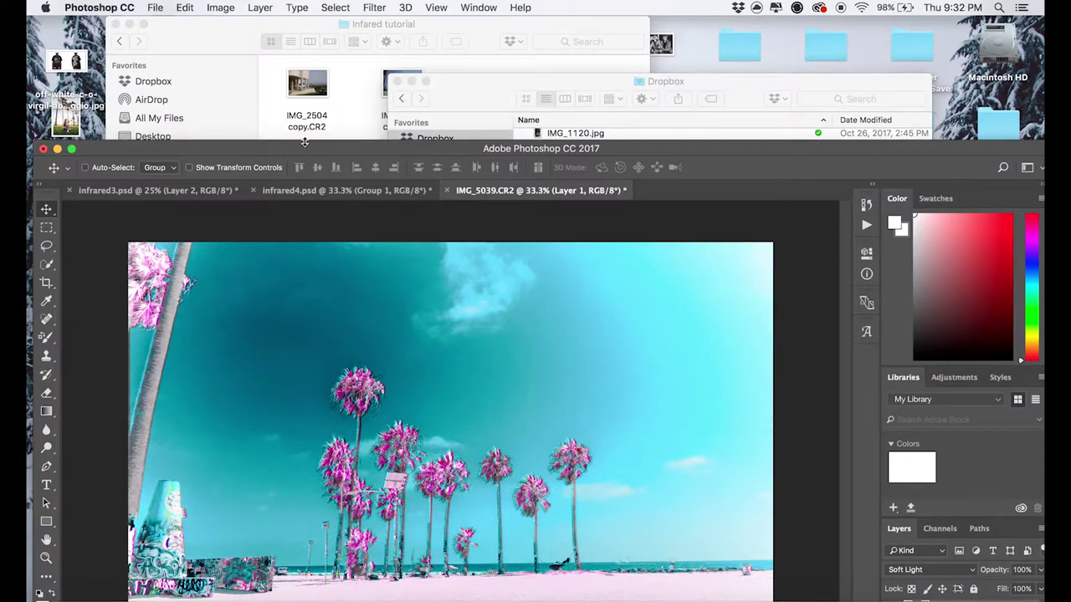
pyautogui.doubleClick(303, 146)
pyautogui.click(200, 70)
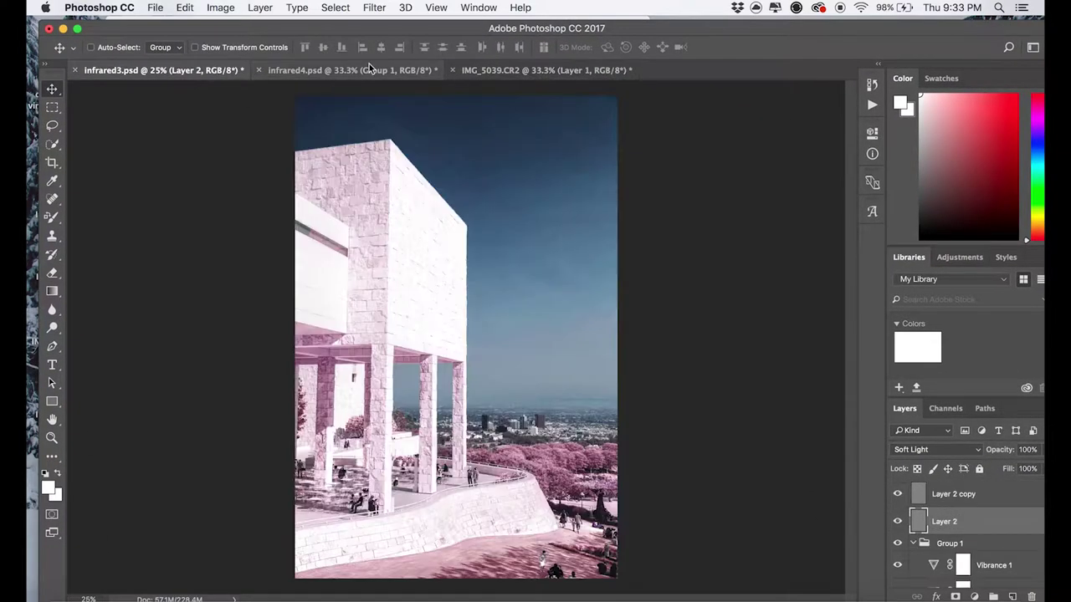
pyautogui.click(369, 70)
pyautogui.click(574, 70)
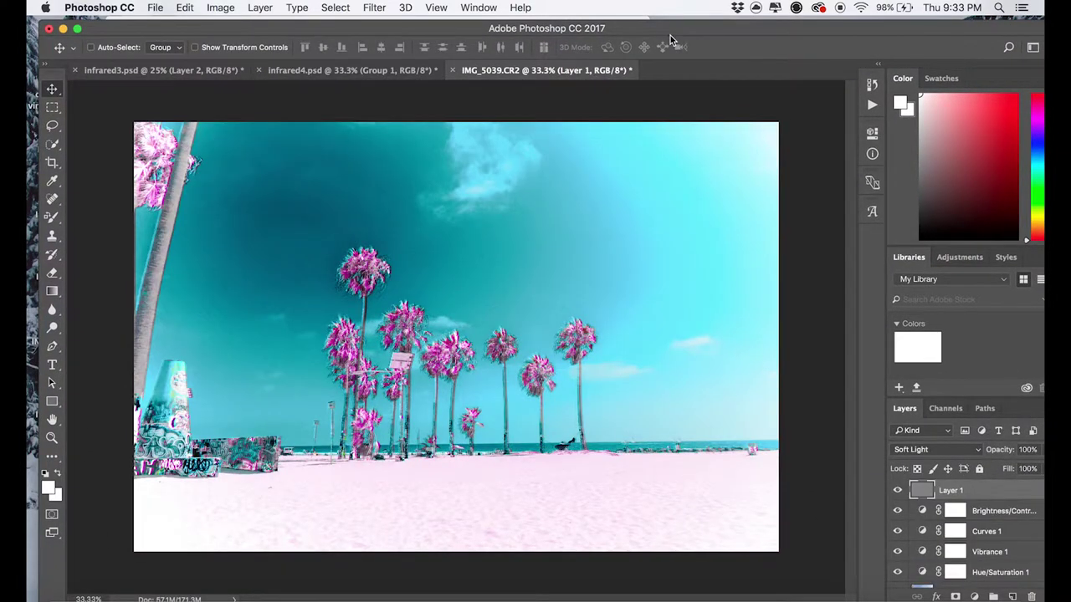
# Open IMG_5039 copy.CR2 from the Infared tutorial folder in Camera Raw.
pyautogui.moveTo(662, 31); pyautogui.dragTo(645, 166)
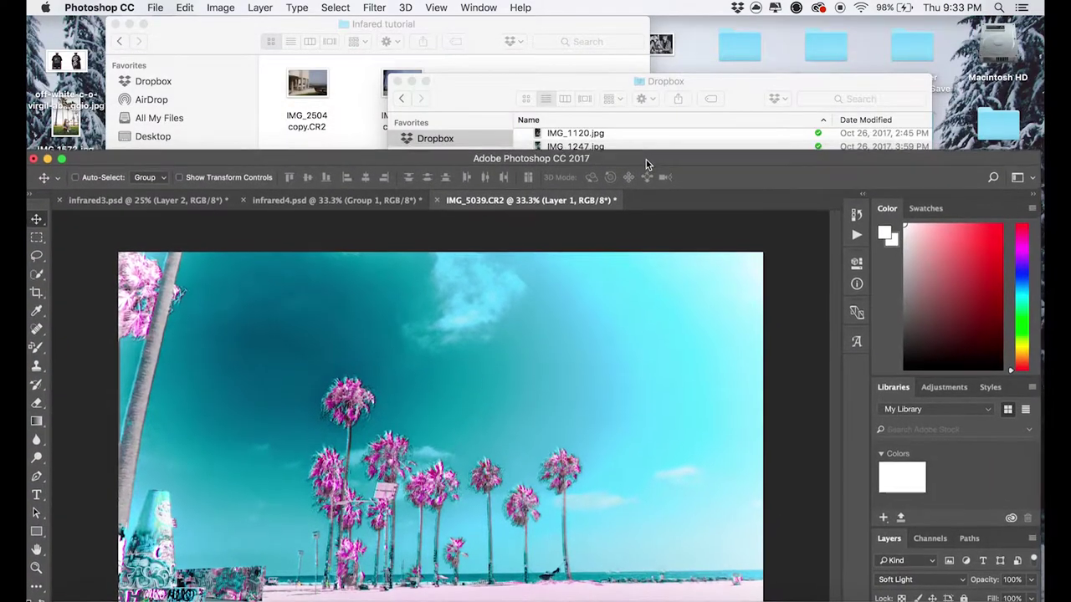
pyautogui.click(397, 82)
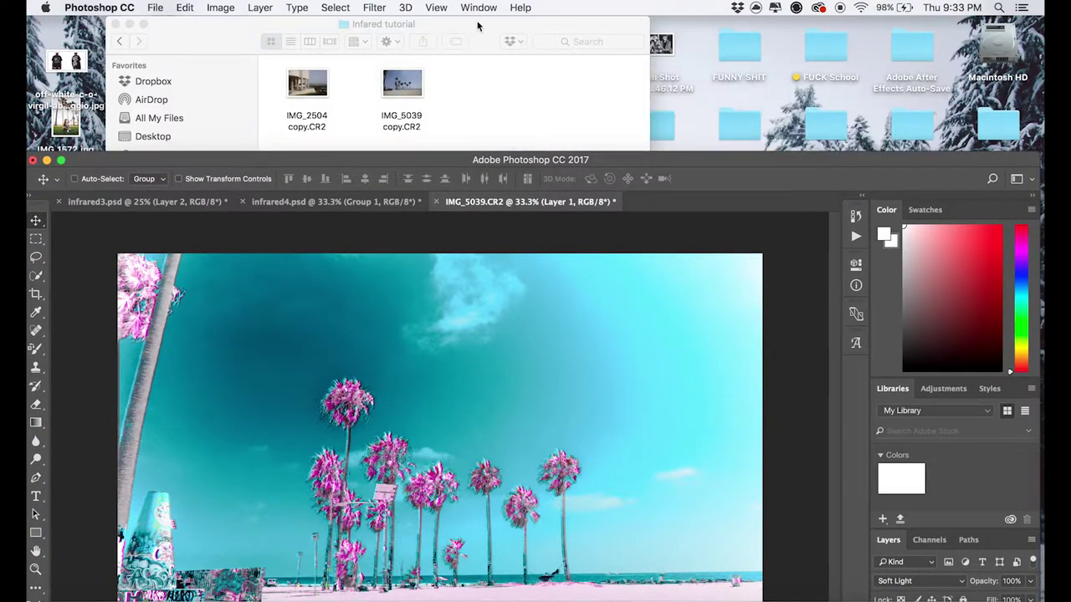
pyautogui.click(484, 25)
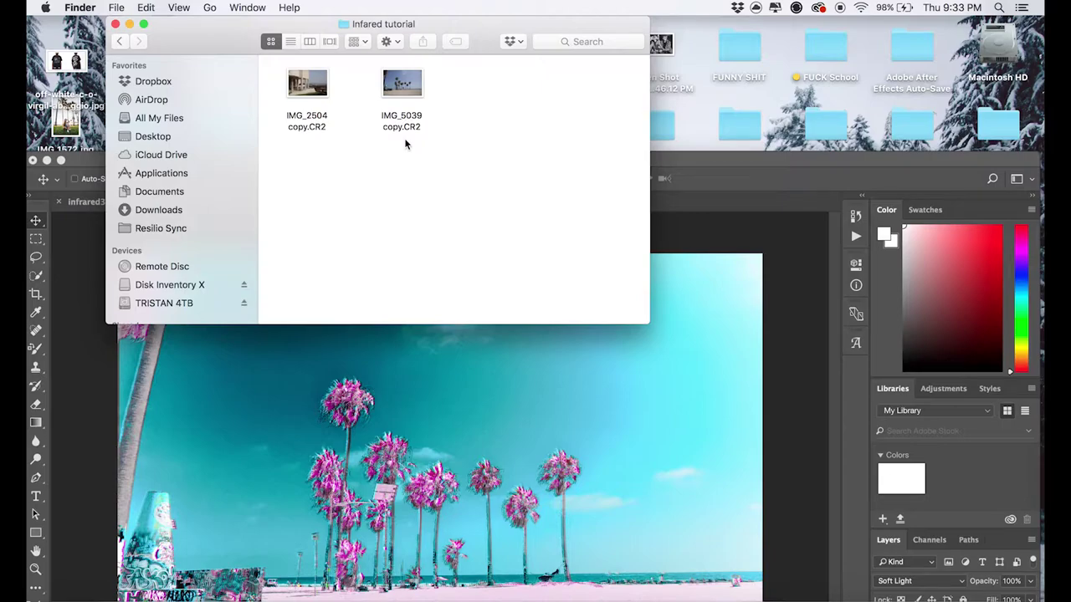
pyautogui.doubleClick(408, 118)
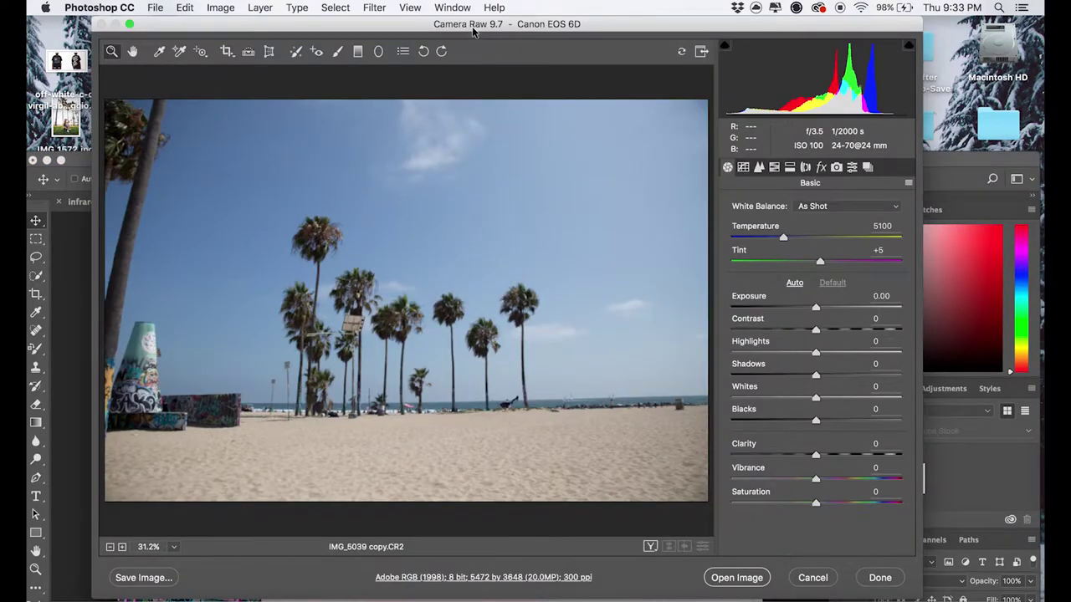
pyautogui.moveTo(472, 31); pyautogui.dragTo(525, 27)
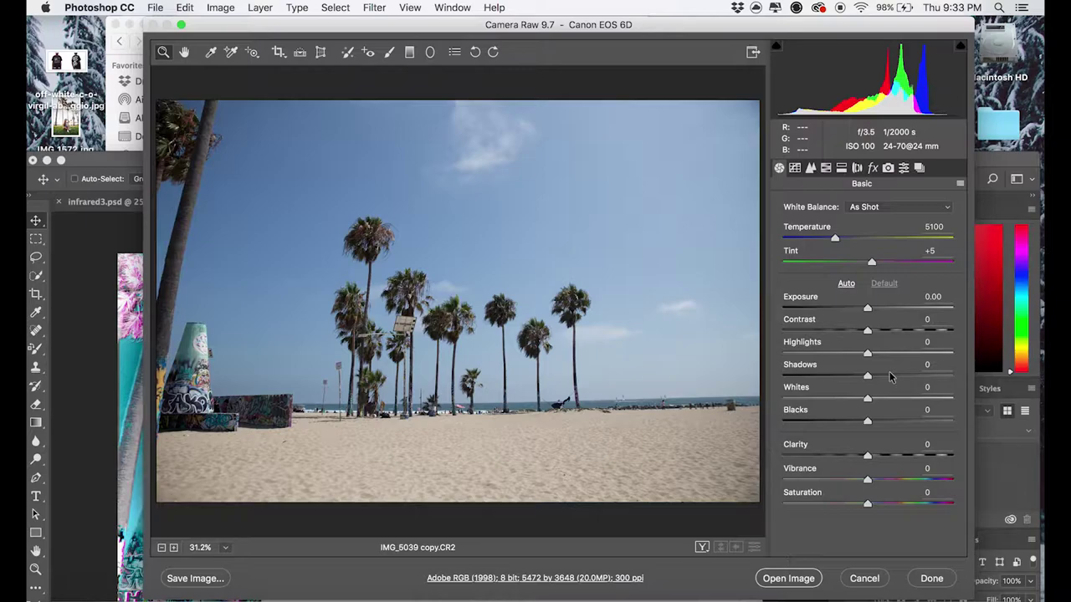
pyautogui.moveTo(868, 375); pyautogui.dragTo(952, 376)
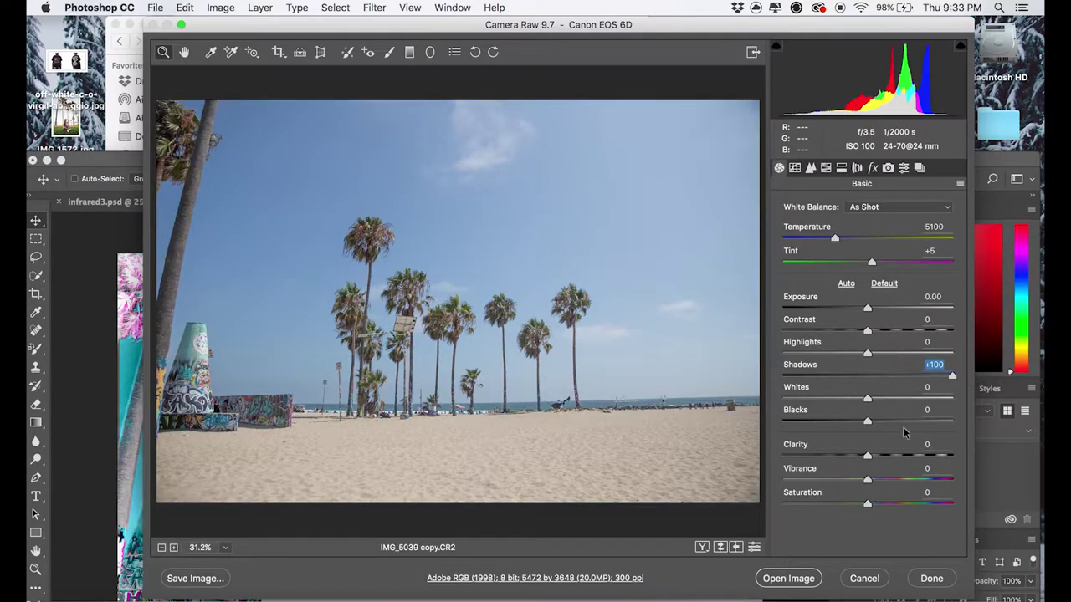
pyautogui.moveTo(869, 421); pyautogui.dragTo(954, 421)
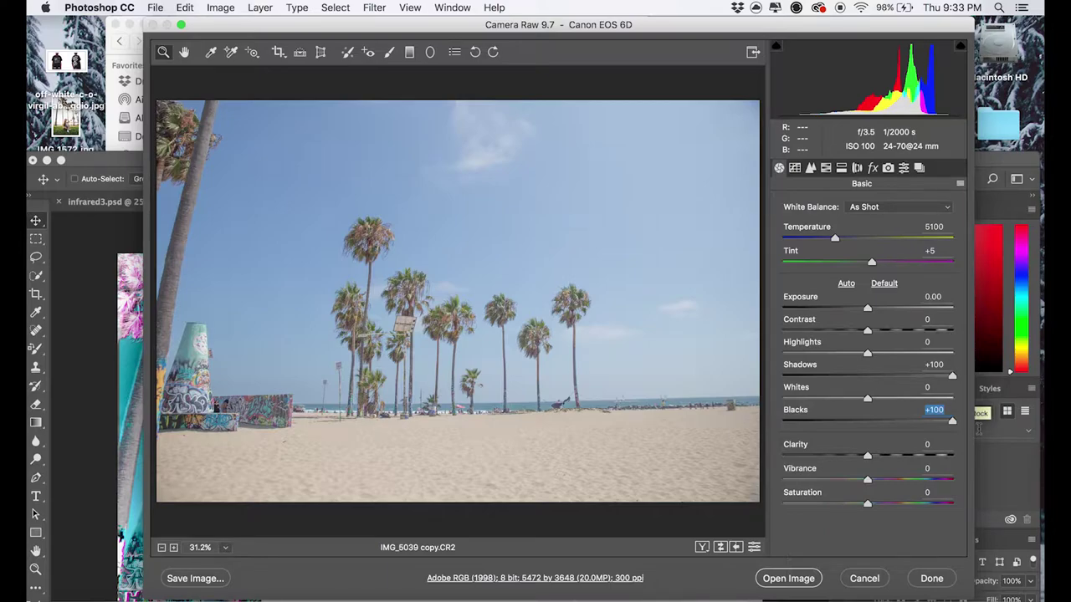
pyautogui.doubleClick(952, 421)
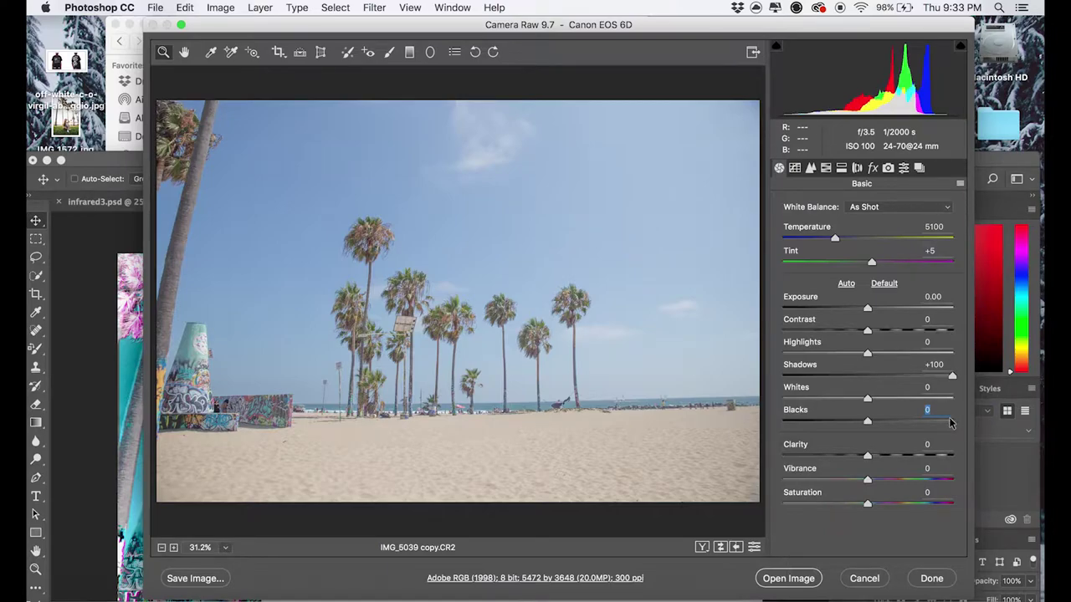
pyautogui.doubleClick(952, 376)
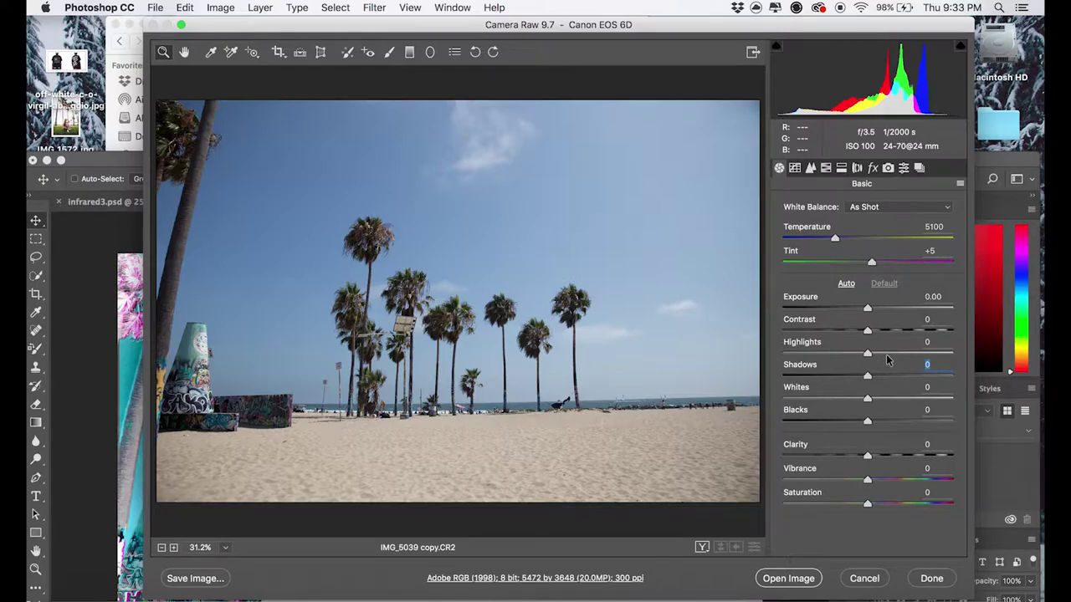
# Flatten the raw photo's tones by setting Shadows and Blacks to +100 and Highlights to -40.
pyautogui.moveTo(868, 376); pyautogui.dragTo(981, 376)
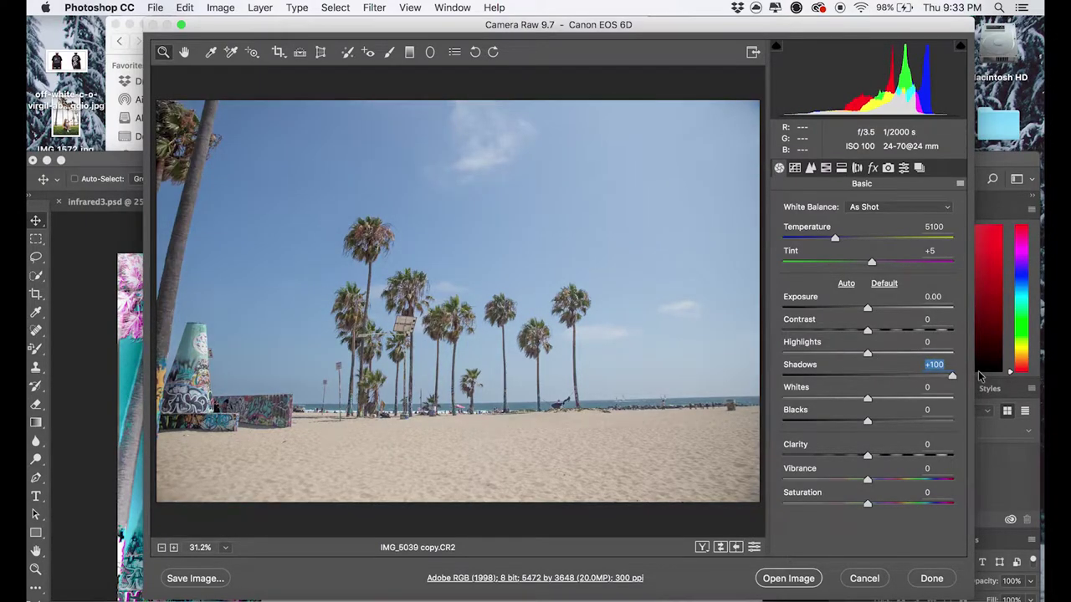
pyautogui.moveTo(867, 421); pyautogui.dragTo(977, 420)
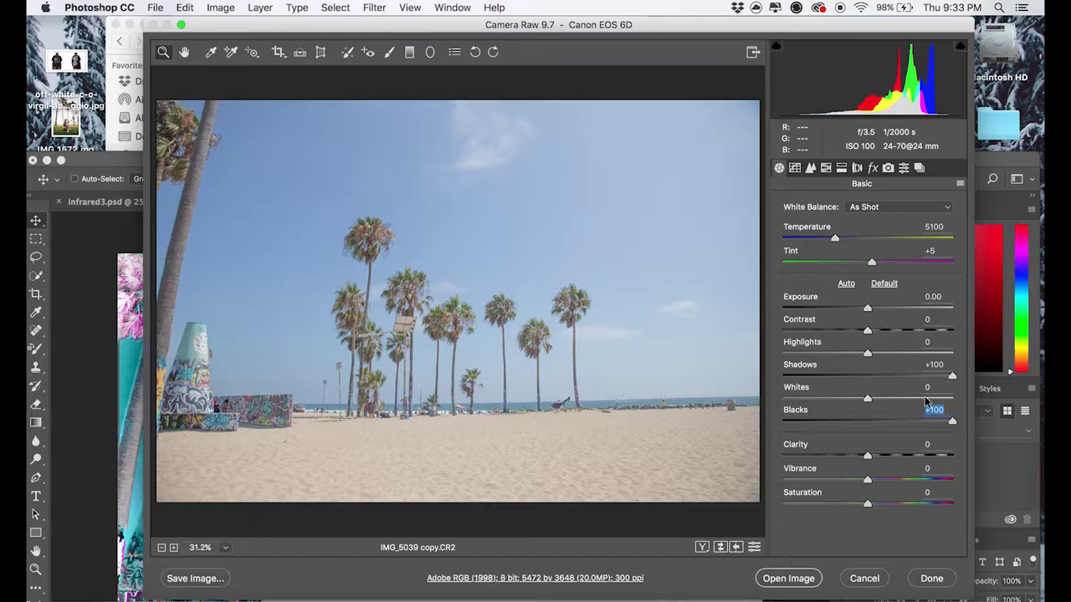
pyautogui.hotkey('shift', 'Tab')
pyautogui.moveTo(867, 353); pyautogui.dragTo(834, 356)
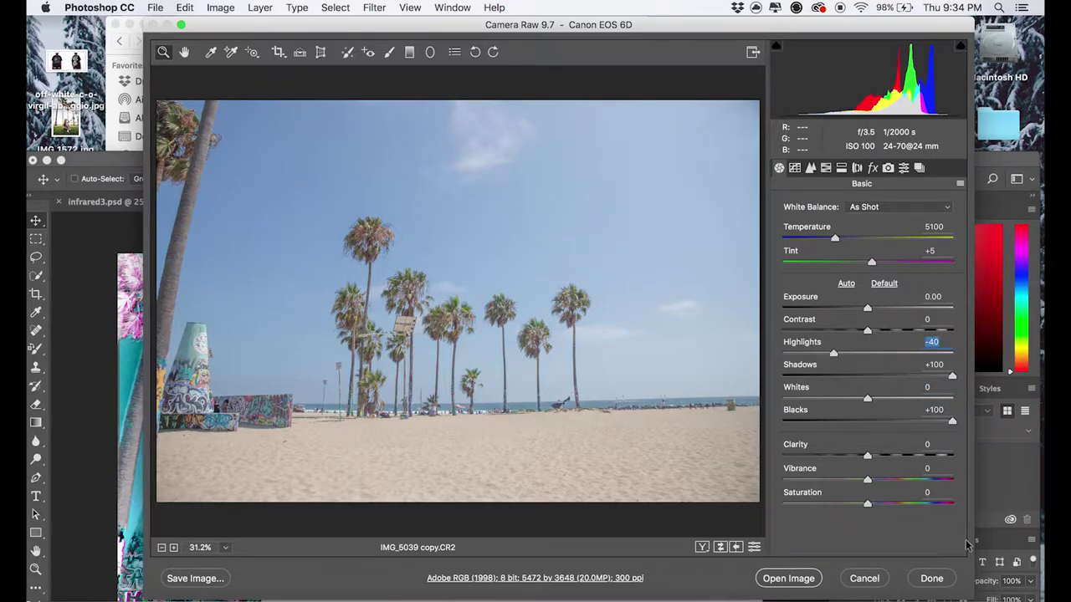
pyautogui.moveTo(868, 457); pyautogui.dragTo(859, 458)
# Enable chromatic aberration removal and profile corrections in the photo's lens corrections.
pyautogui.click(810, 168)
pyautogui.click(826, 168)
pyautogui.click(796, 168)
pyautogui.click(842, 168)
pyautogui.click(857, 168)
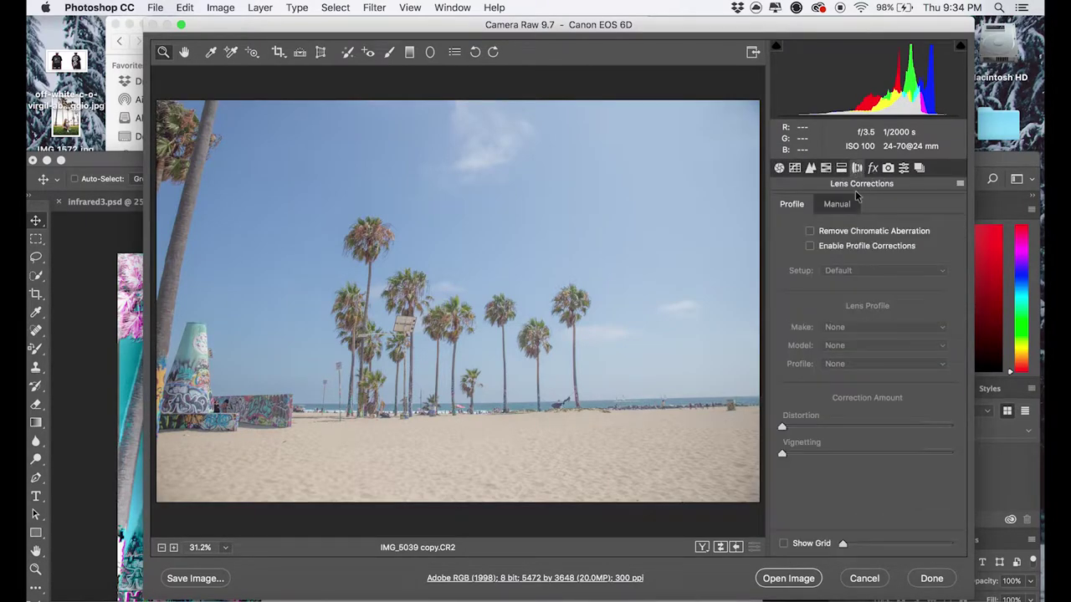
pyautogui.click(809, 233)
pyautogui.click(810, 247)
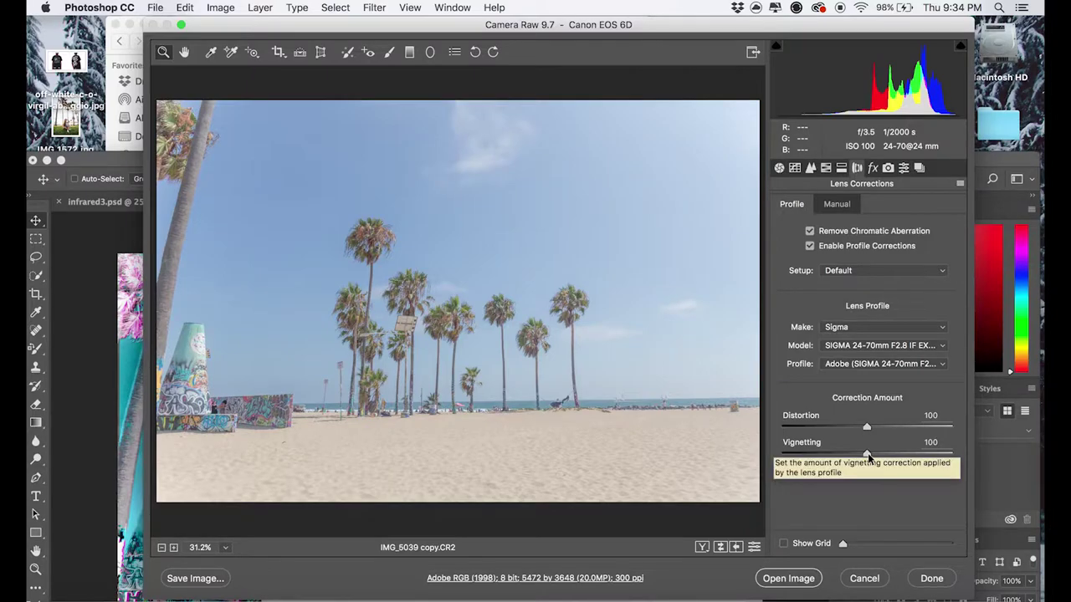
# Try the lens profile's vignetting correction at 200 and a different distortion amount.
pyautogui.moveTo(868, 456); pyautogui.dragTo(973, 456)
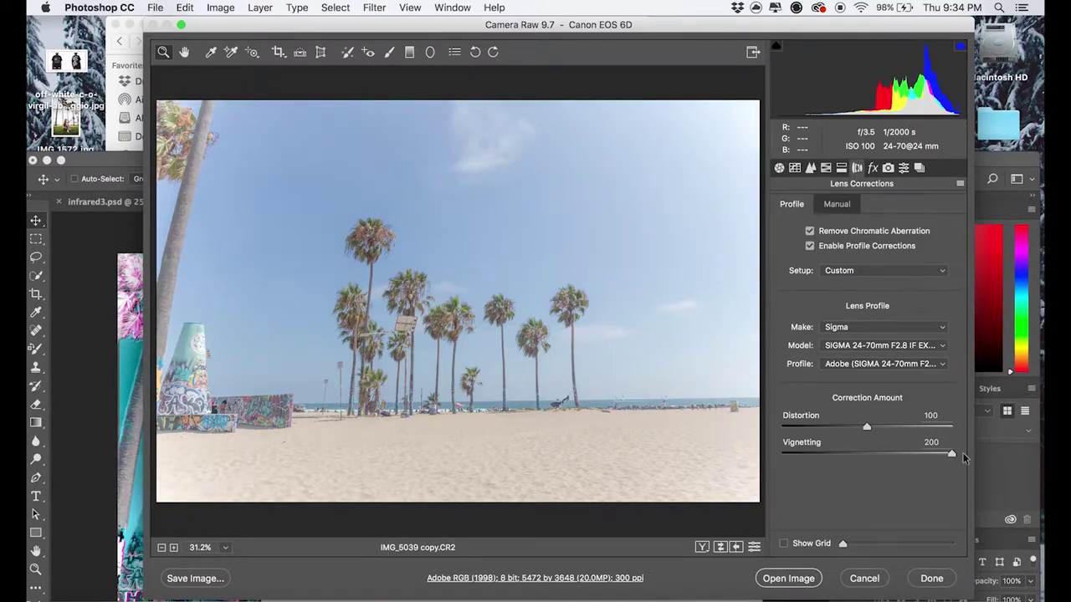
pyautogui.doubleClick(951, 454)
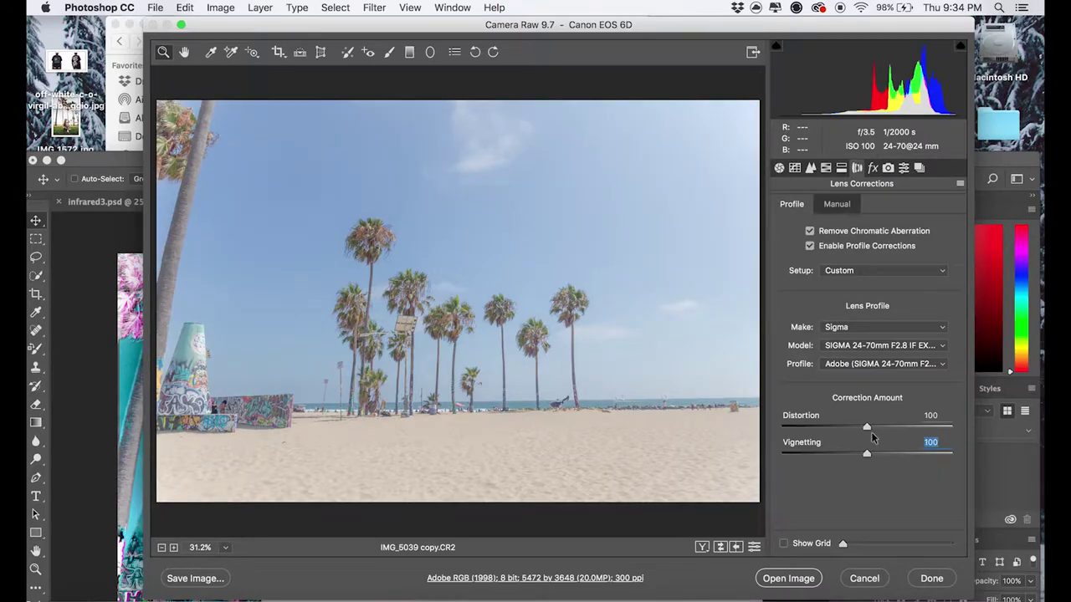
pyautogui.moveTo(914, 422); pyautogui.dragTo(924, 422)
pyautogui.press('Up')
pyautogui.press('Up')
pyautogui.press('Up')
pyautogui.press('Up')
pyautogui.press('Up')
pyautogui.press('Up')
pyautogui.moveTo(893, 425); pyautogui.dragTo(876, 462)
# Open the adjusted raw photo as a Photoshop document and move the window up into full view.
pyautogui.click(785, 579)
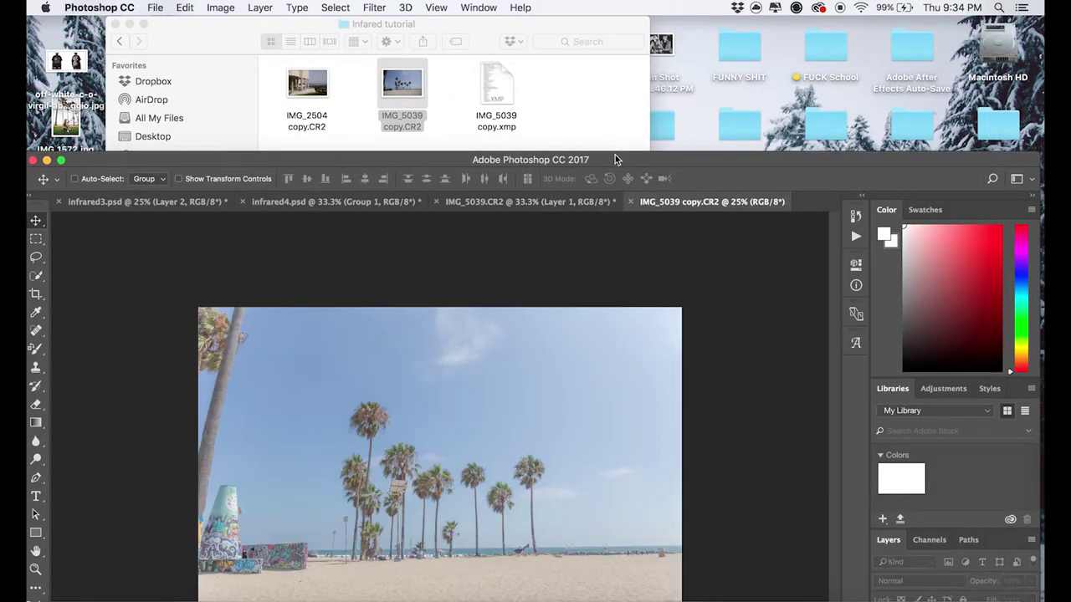
pyautogui.moveTo(615, 155); pyautogui.dragTo(618, 18)
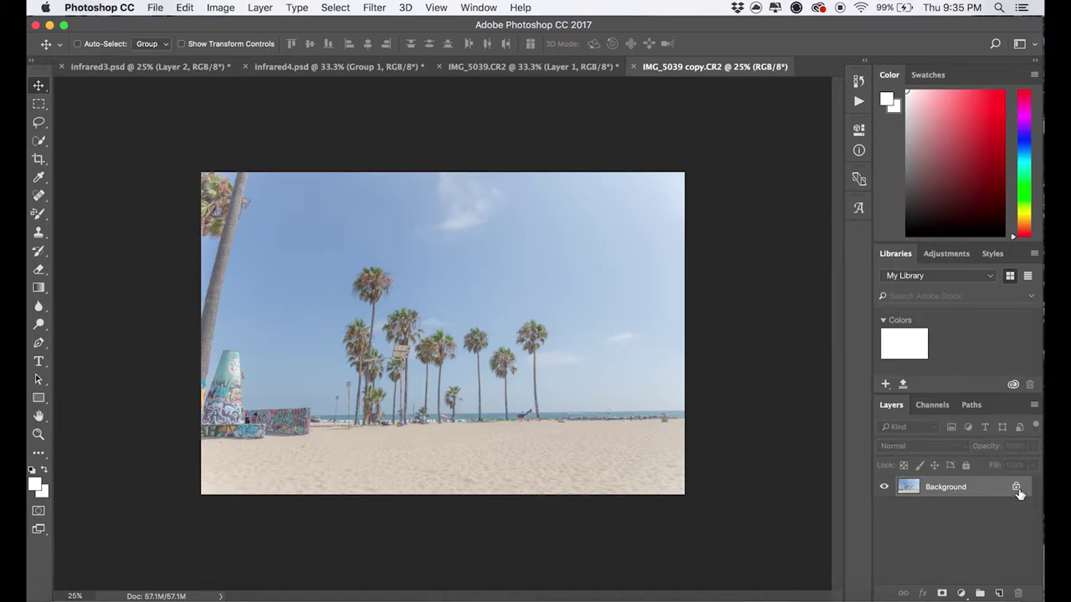
# Unlock the Background layer and duplicate it.
pyautogui.click(1015, 488)
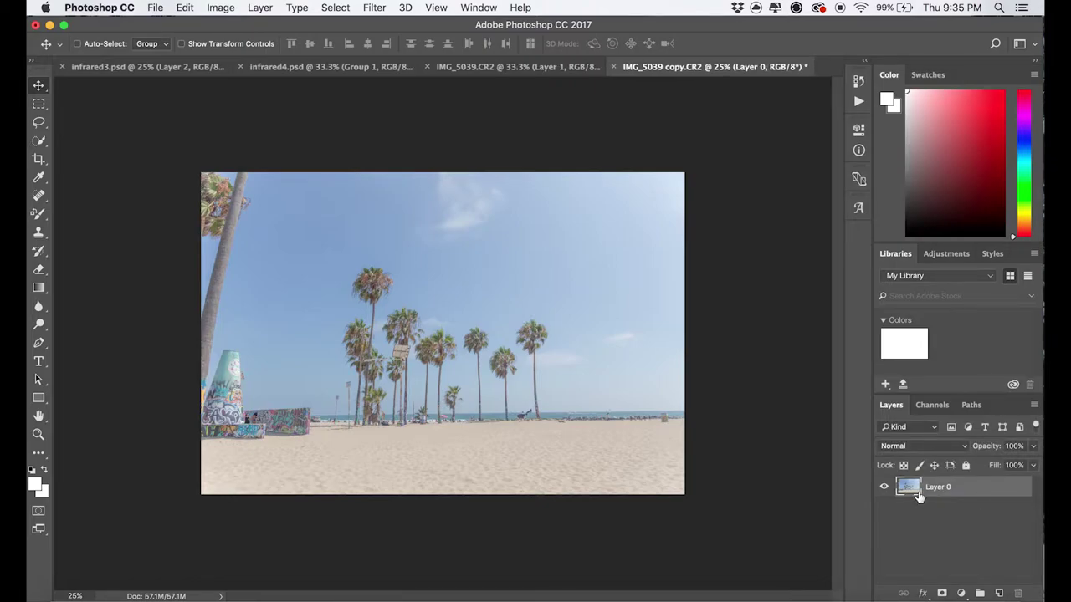
pyautogui.press('super')
pyautogui.press('super+j')
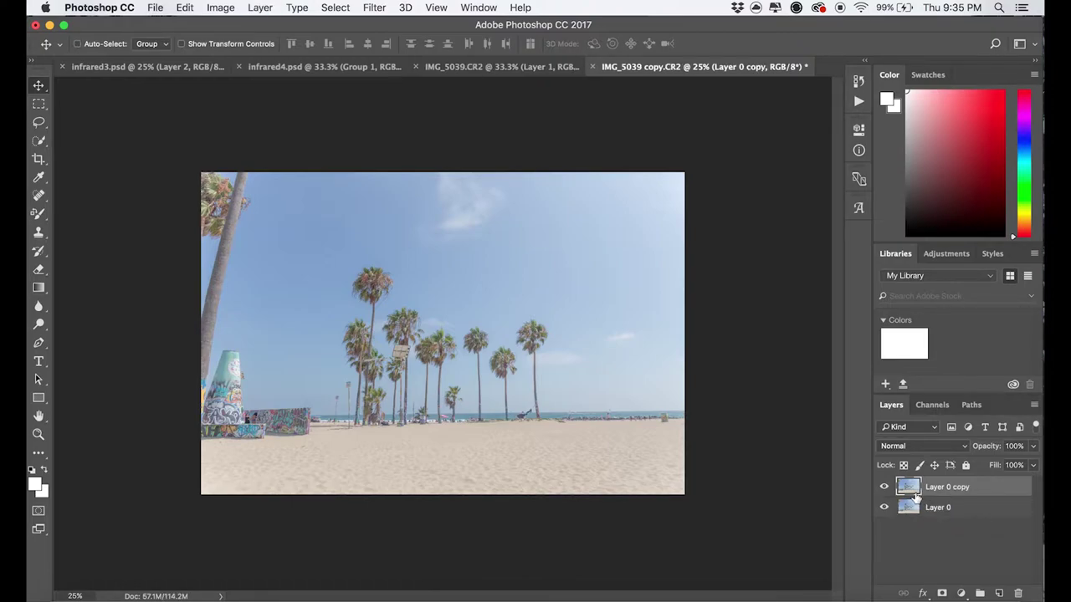
# Set the duplicated layer's blend mode to Overlay and its opacity to 75%.
pyautogui.click(948, 451)
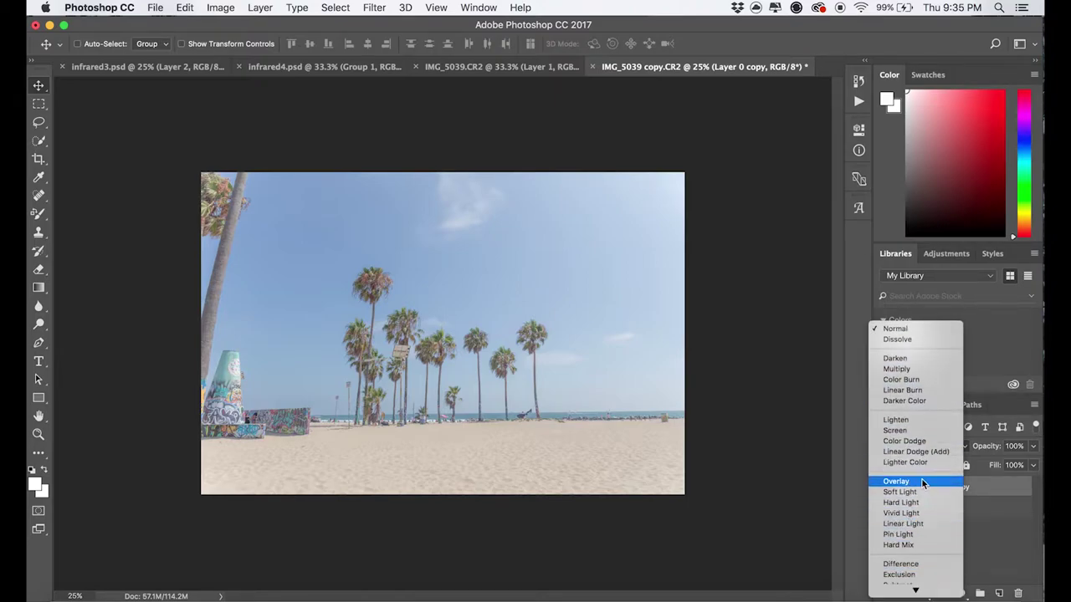
pyautogui.click(922, 479)
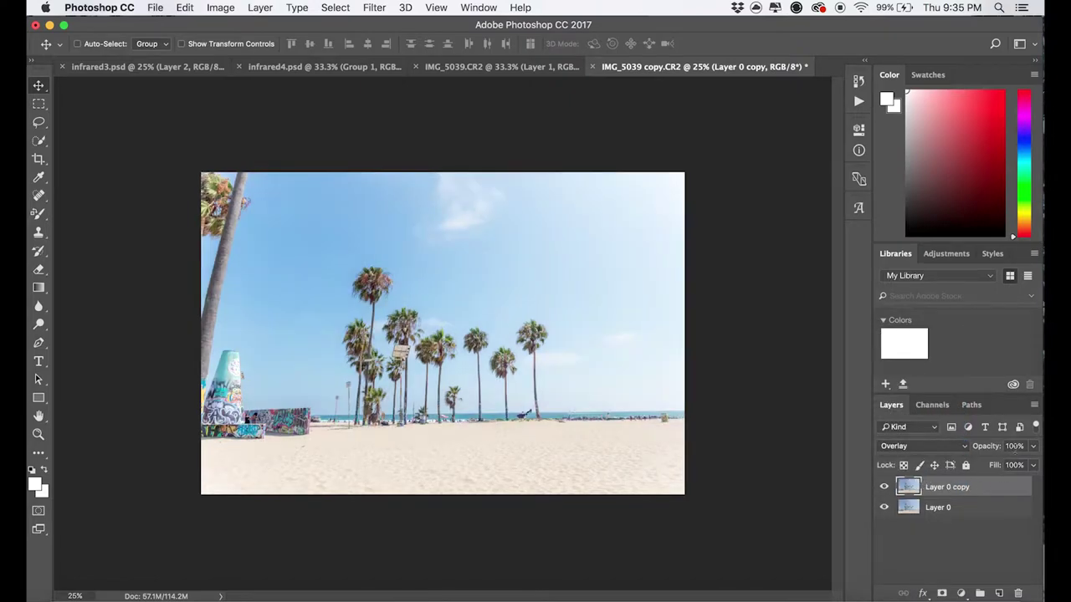
pyautogui.click(1007, 446)
pyautogui.write('80')
pyautogui.press('Return')
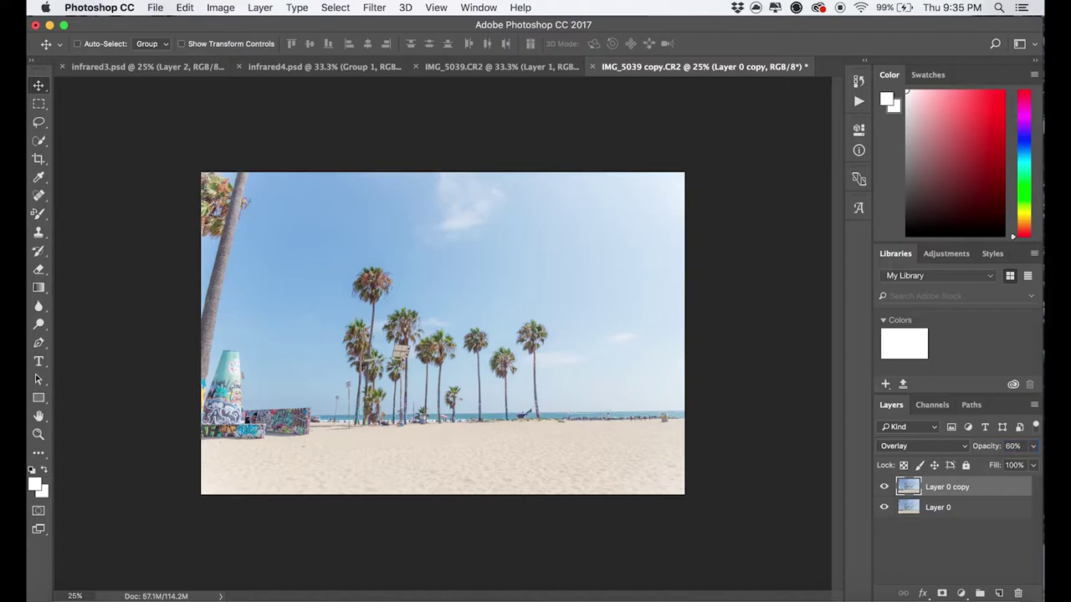
pyautogui.write('75')
pyautogui.press('Return')
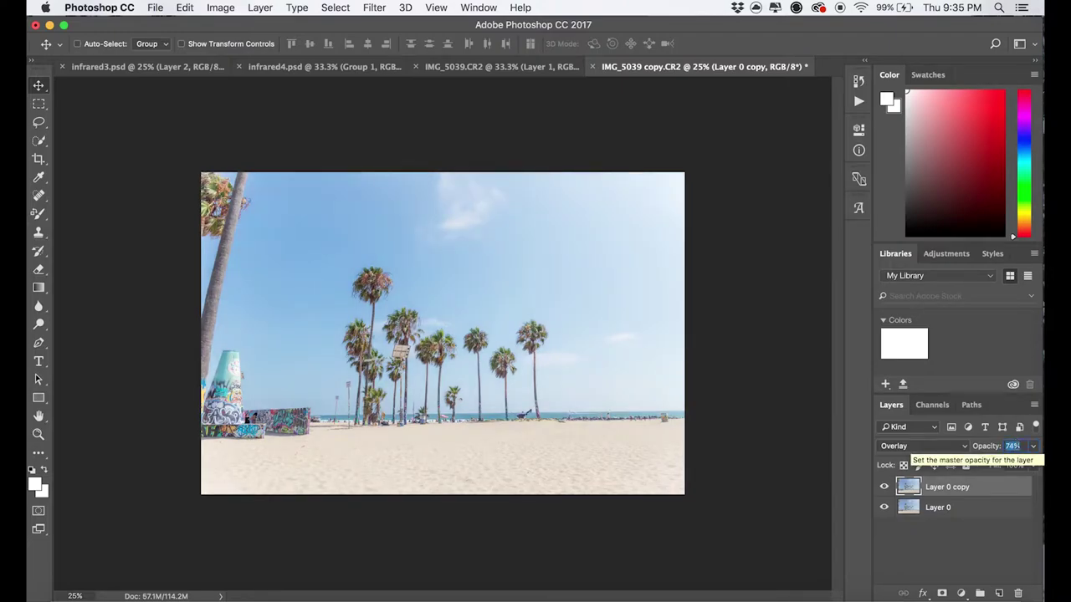
pyautogui.press('Return')
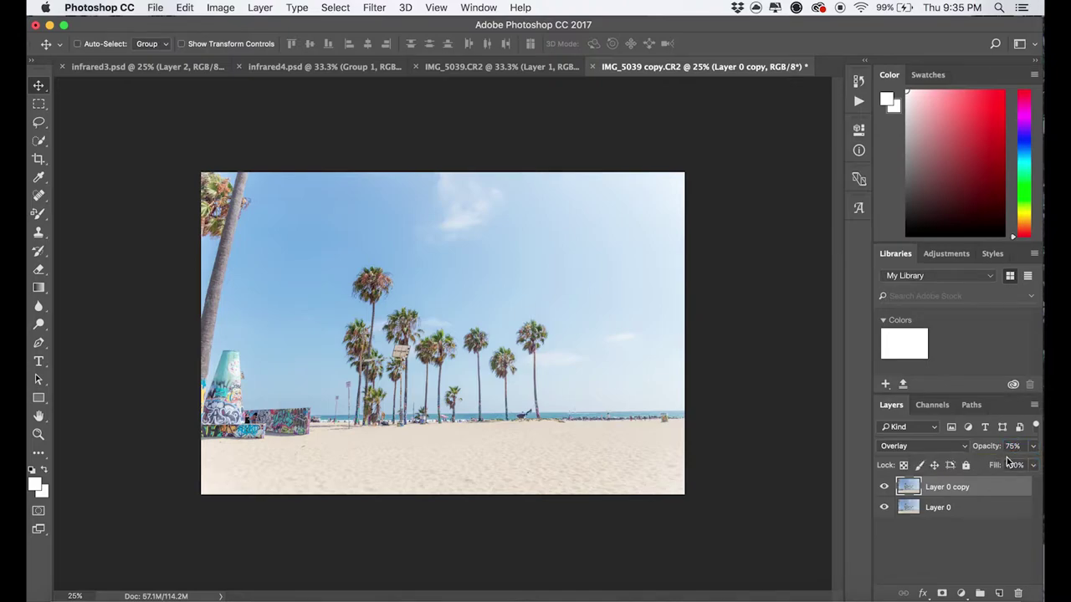
# Try Normal blending on the duplicated layer and return it to Overlay.
pyautogui.click(925, 447)
pyautogui.click(924, 293)
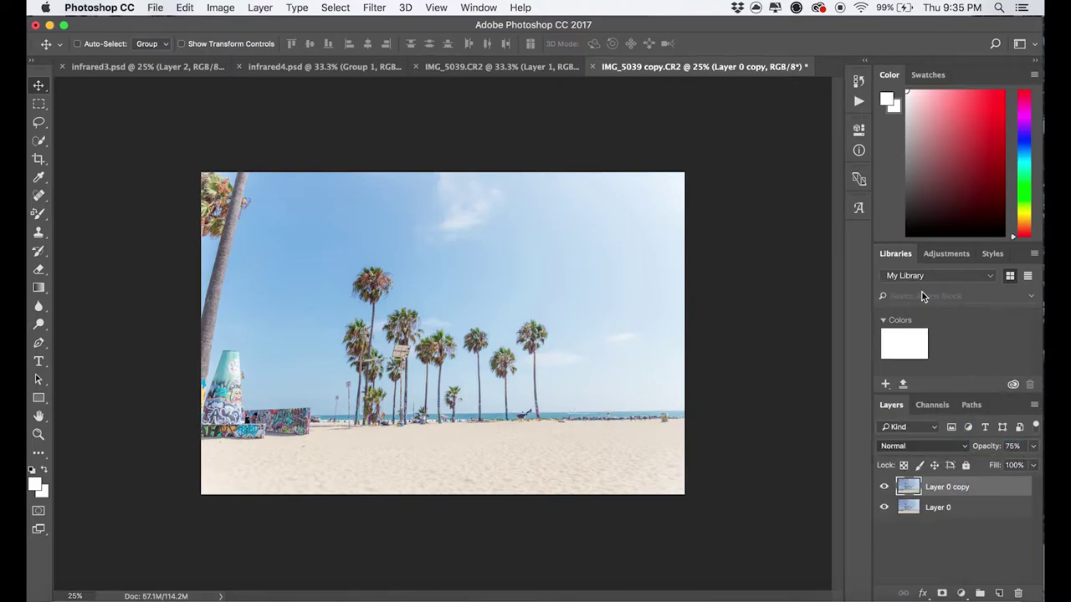
pyautogui.click(911, 447)
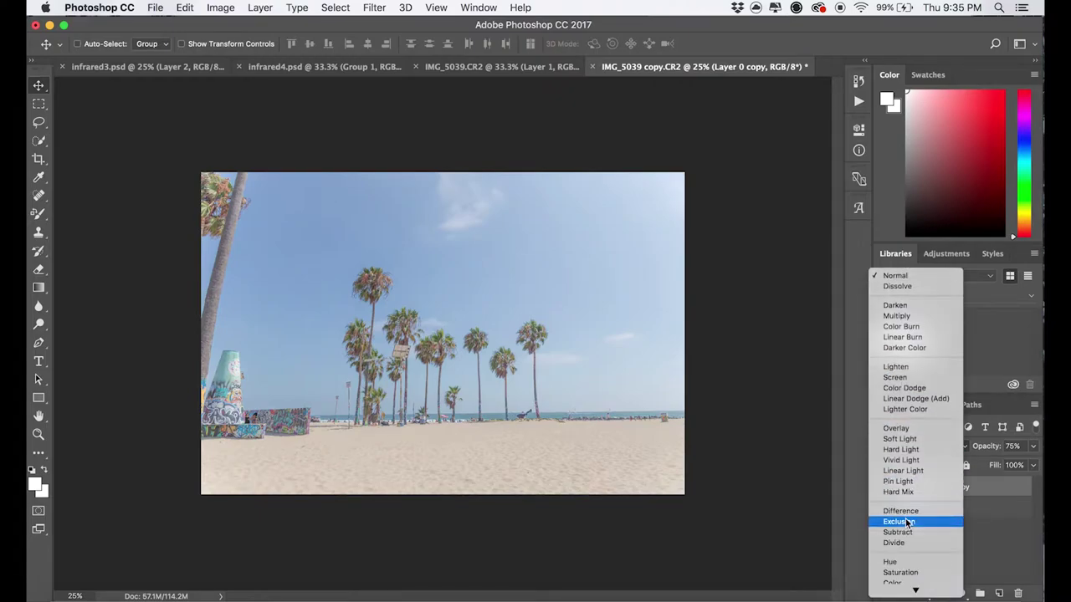
pyautogui.click(912, 435)
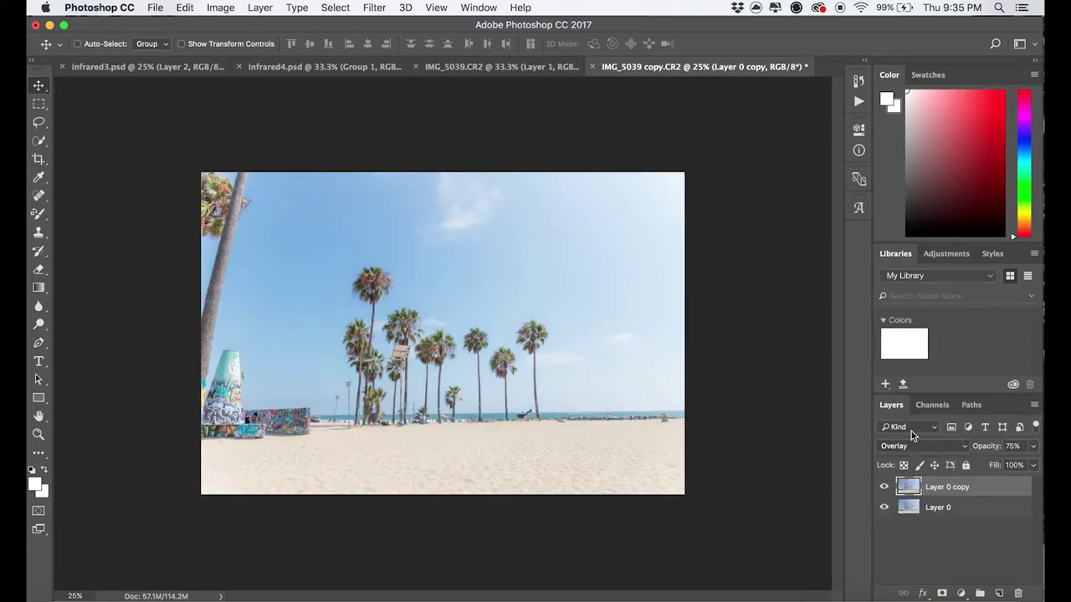
# Add a Channel Mixer adjustment layer directly above Layer 0 and make it monochrome.
pyautogui.click(931, 507)
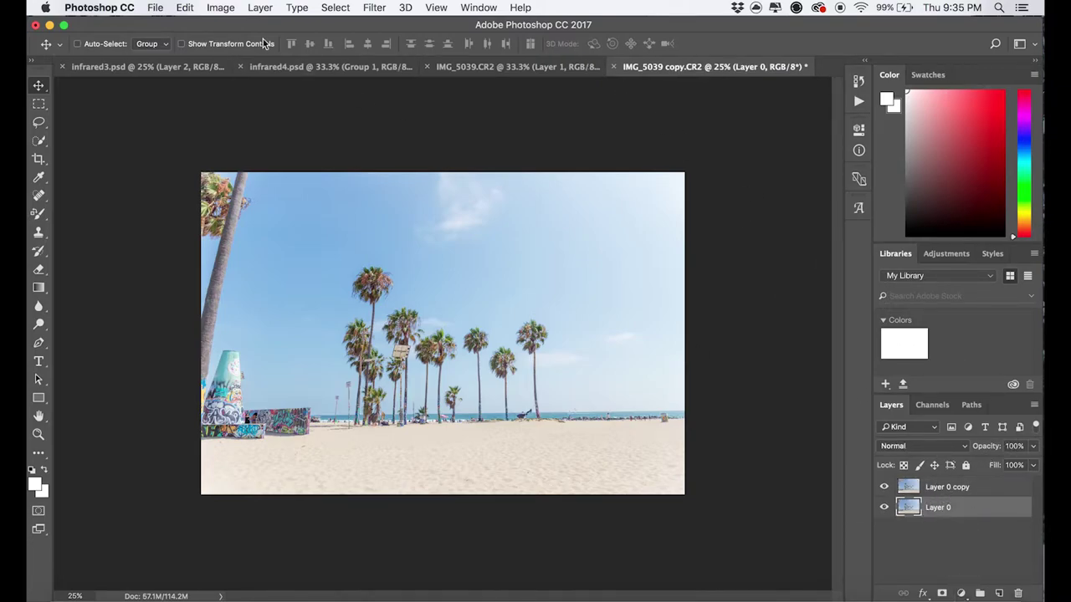
pyautogui.click(961, 593)
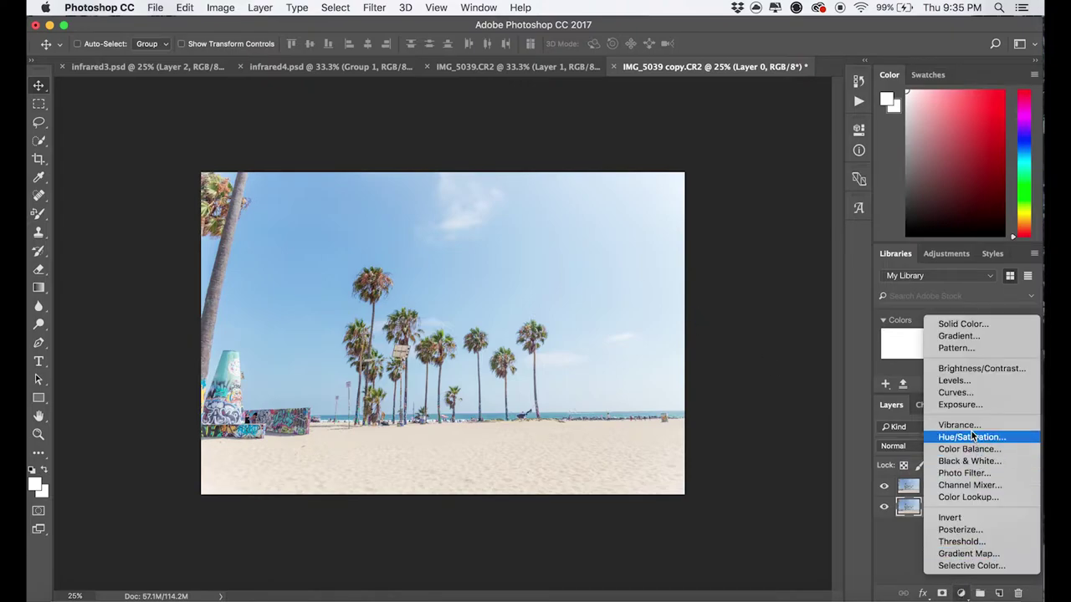
pyautogui.click(966, 487)
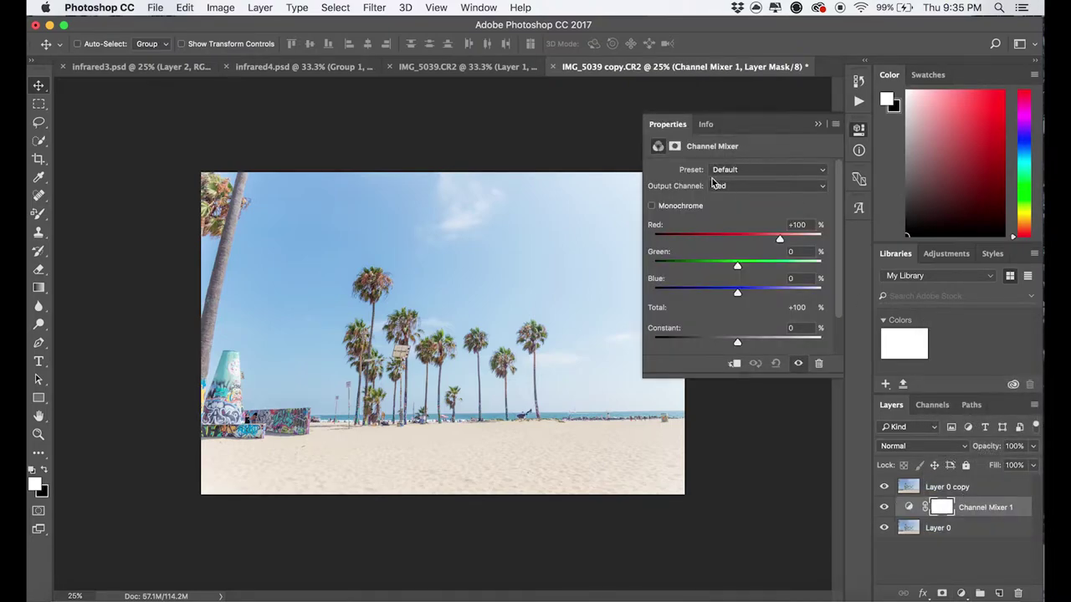
pyautogui.click(651, 207)
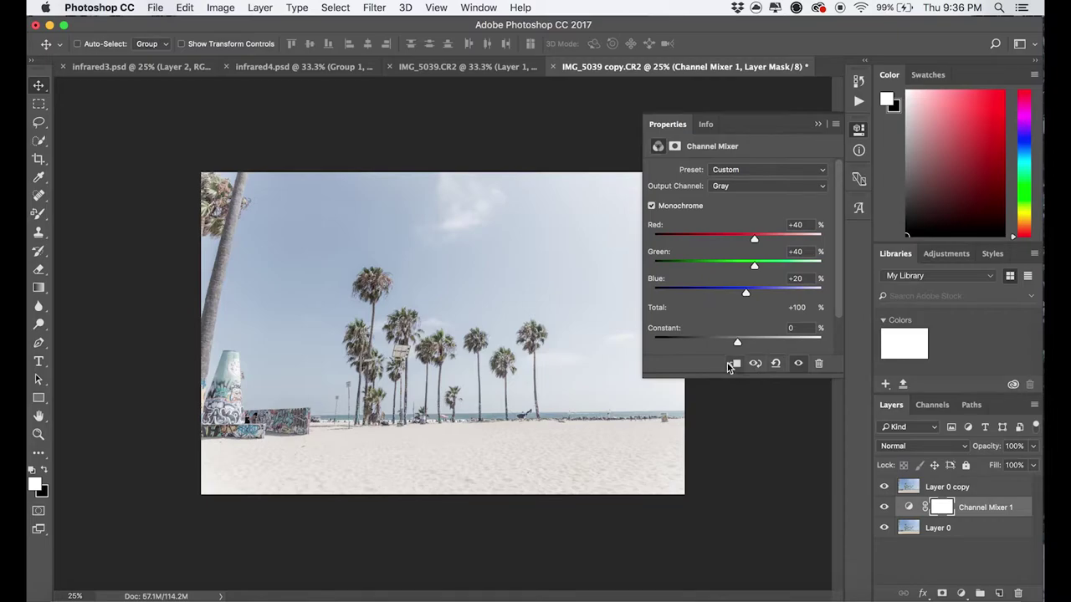
# Set the monochrome Channel Mixer to Red +100, Green +200 and Blue -200, and collapse its properties.
pyautogui.click(797, 226)
pyautogui.write('100')
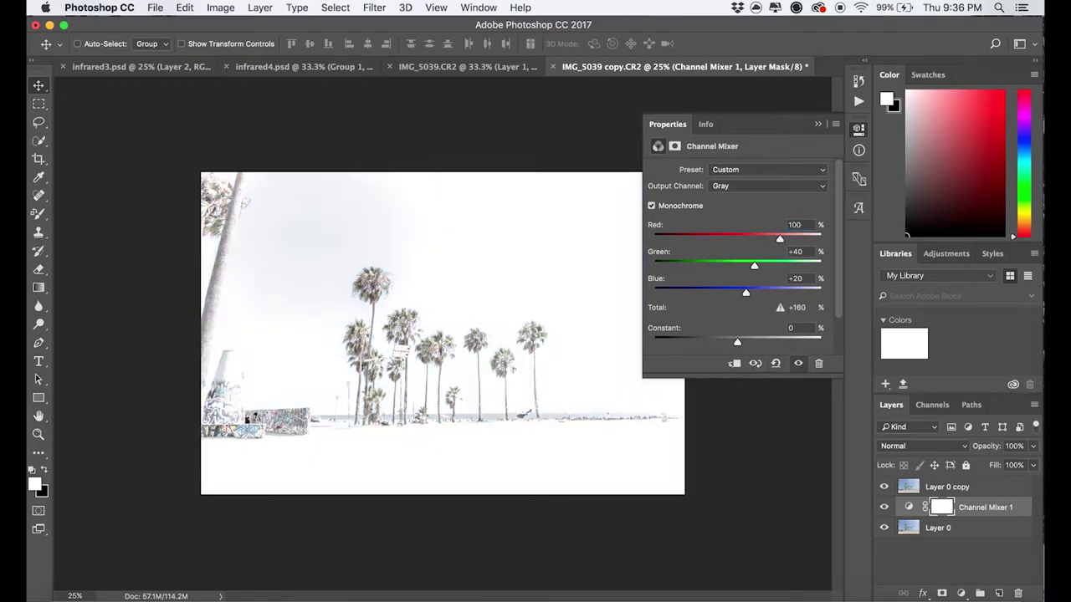
pyautogui.moveTo(754, 268); pyautogui.dragTo(829, 264)
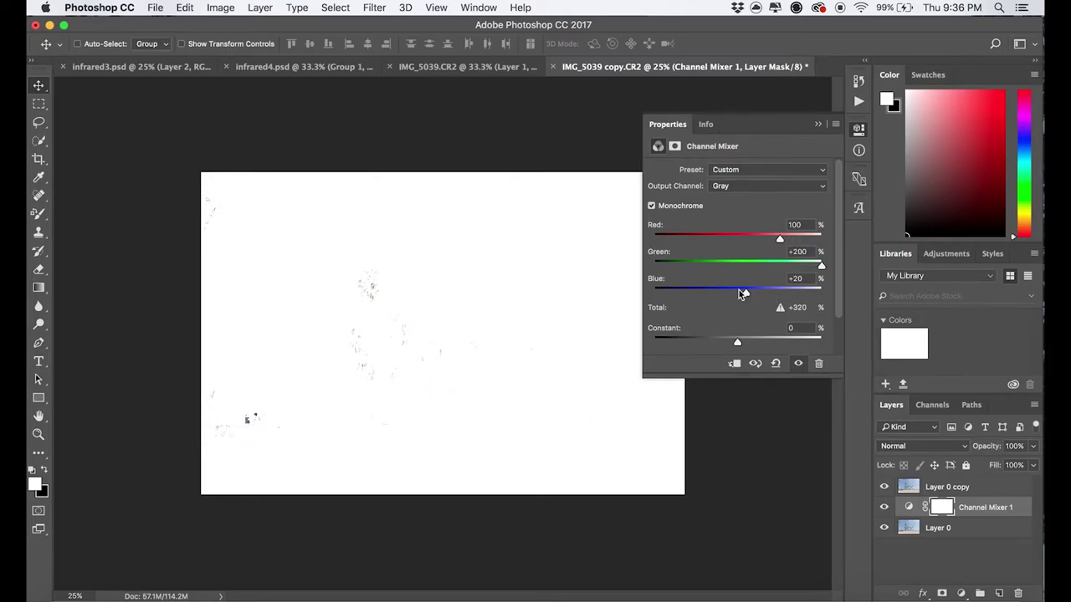
pyautogui.moveTo(746, 292); pyautogui.dragTo(603, 283)
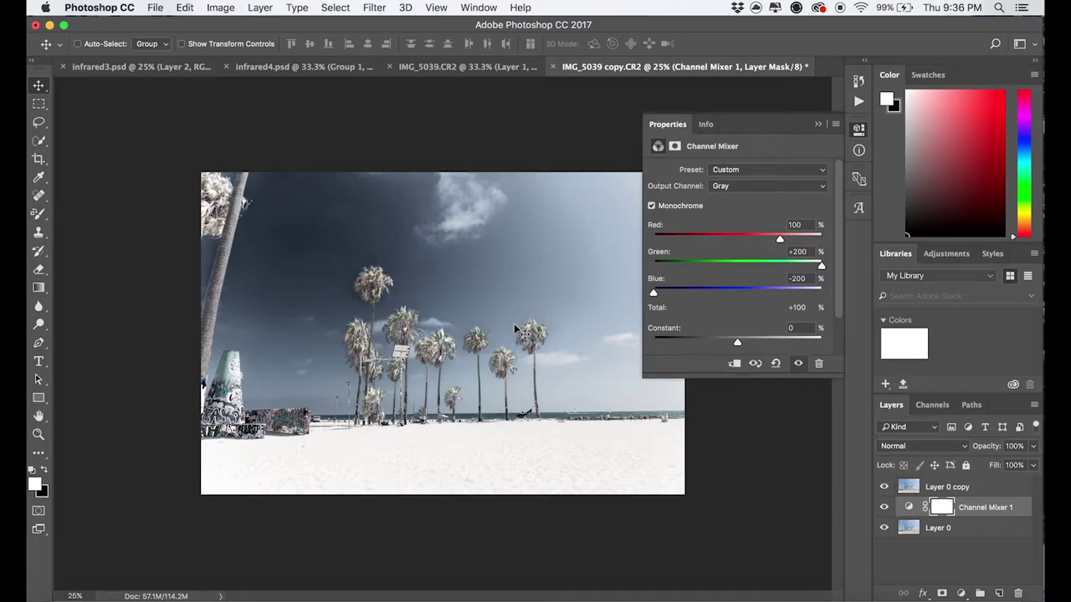
pyautogui.click(820, 126)
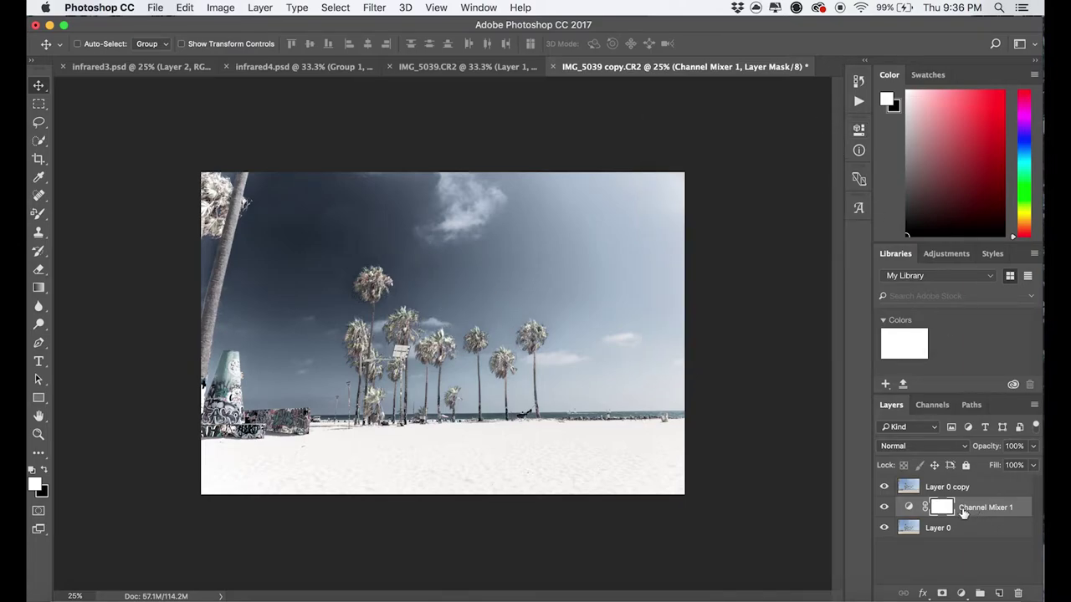
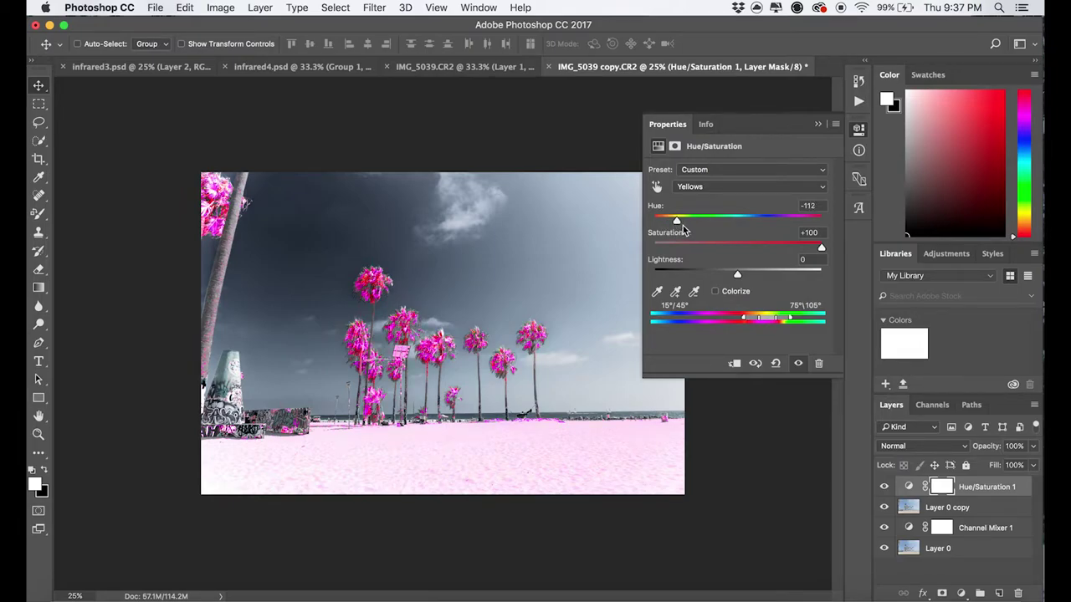
# Set the Yellows hue to -110 and saturation to about +75 in the Hue/Saturation adjustment.
pyautogui.click(809, 206)
pyautogui.press('Down')
pyautogui.write('-110')
pyautogui.moveTo(821, 247)
pyautogui.mouseDown()
pyautogui.moveTo(751, 249)
pyautogui.moveTo(804, 244)
pyautogui.mouseUp()
pyautogui.click(807, 233)
pyautogui.press('Up')
pyautogui.press('Up')
pyautogui.press('Up')
pyautogui.press('Up')
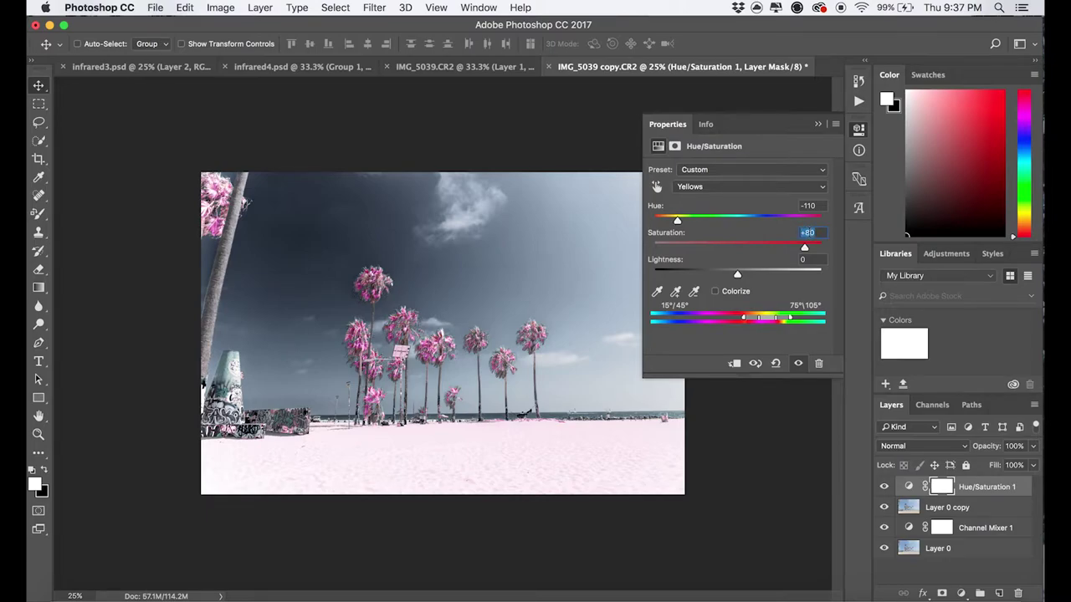
pyautogui.press('Down')
pyautogui.press('Down')
# Set the Greens hue to about -145 and saturation to +90 in the Hue/Saturation adjustment.
pyautogui.click(715, 186)
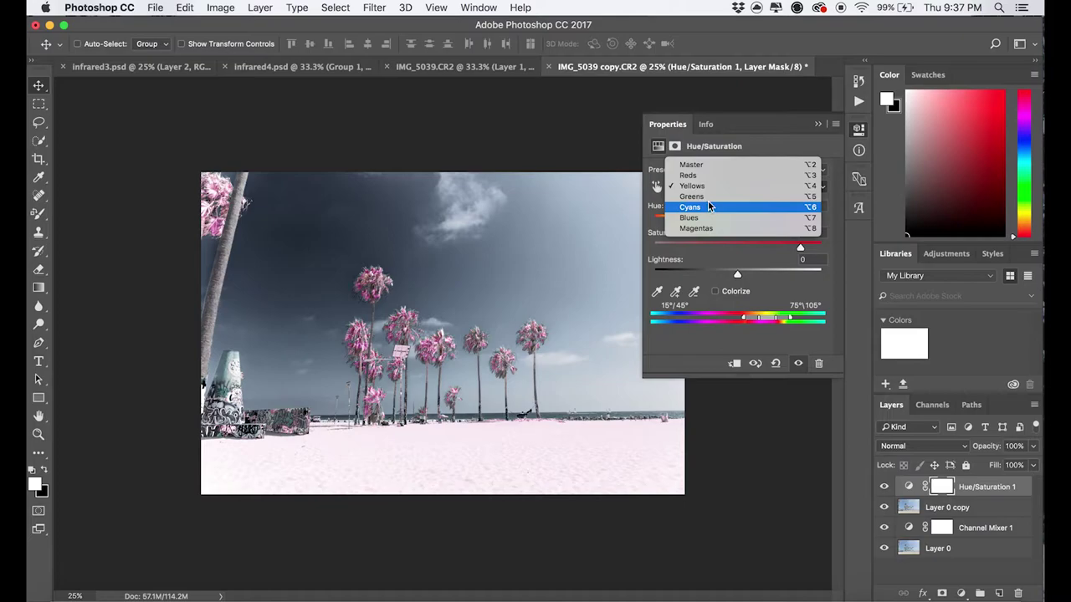
pyautogui.click(708, 196)
pyautogui.moveTo(738, 248); pyautogui.dragTo(878, 249)
pyautogui.moveTo(736, 219); pyautogui.dragTo(666, 221)
pyautogui.click(801, 205)
pyautogui.press('Return')
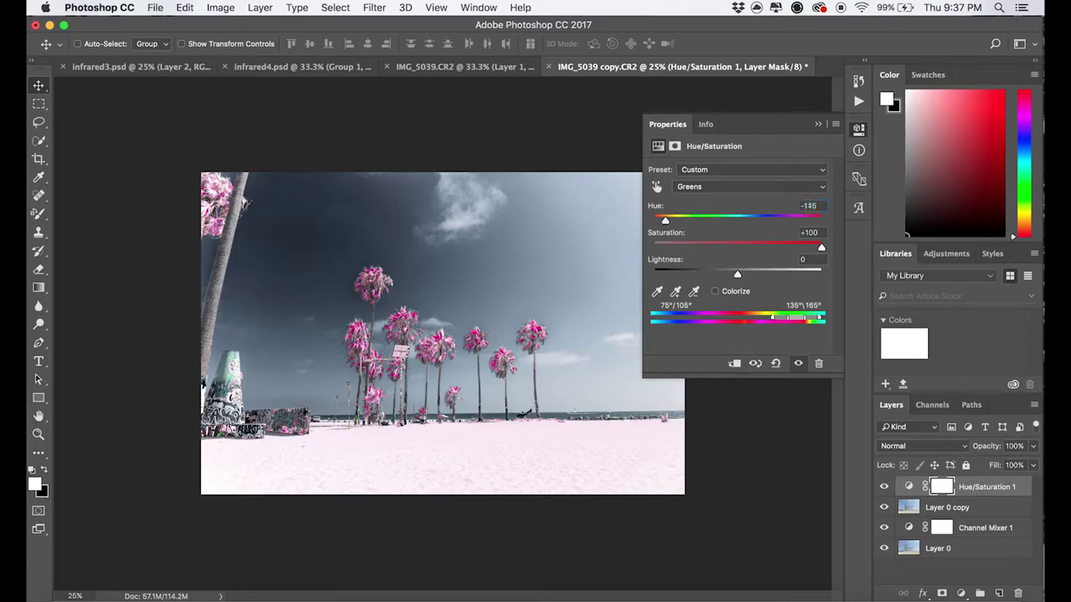
pyautogui.click(809, 233)
pyautogui.write('77')
pyautogui.press('Return')
pyautogui.press('Up')
pyautogui.press('Up')
pyautogui.press('Up')
pyautogui.press('Up')
pyautogui.press('Up')
pyautogui.press('Up')
# Set the Cyans saturation to +25 and hue to about -5 in the Hue/Saturation adjustment.
pyautogui.click(722, 188)
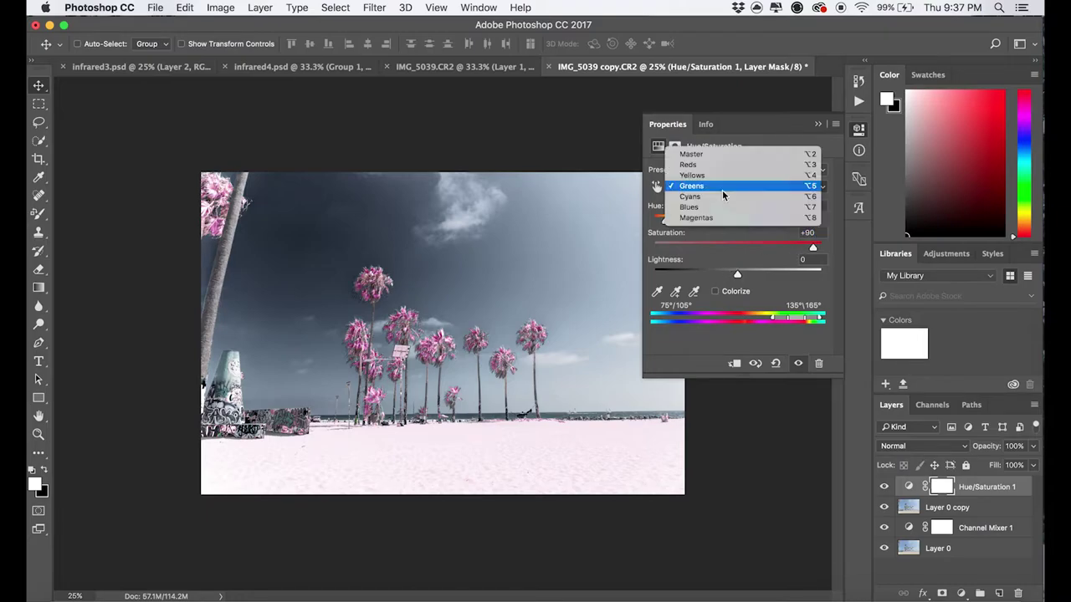
pyautogui.click(717, 197)
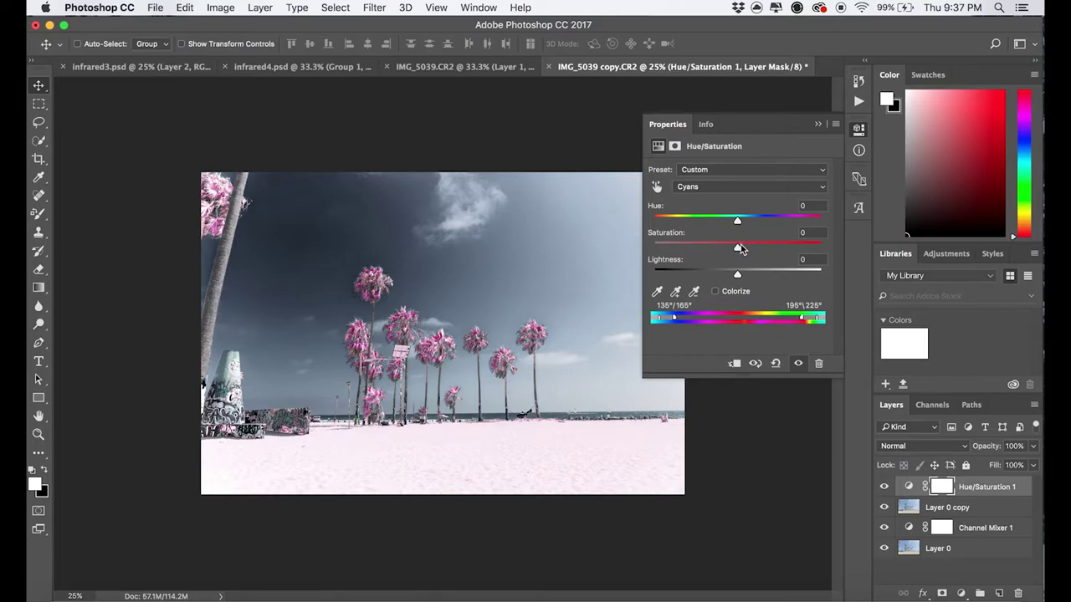
pyautogui.moveTo(739, 248); pyautogui.dragTo(733, 221)
pyautogui.click(807, 233)
pyautogui.click(805, 206)
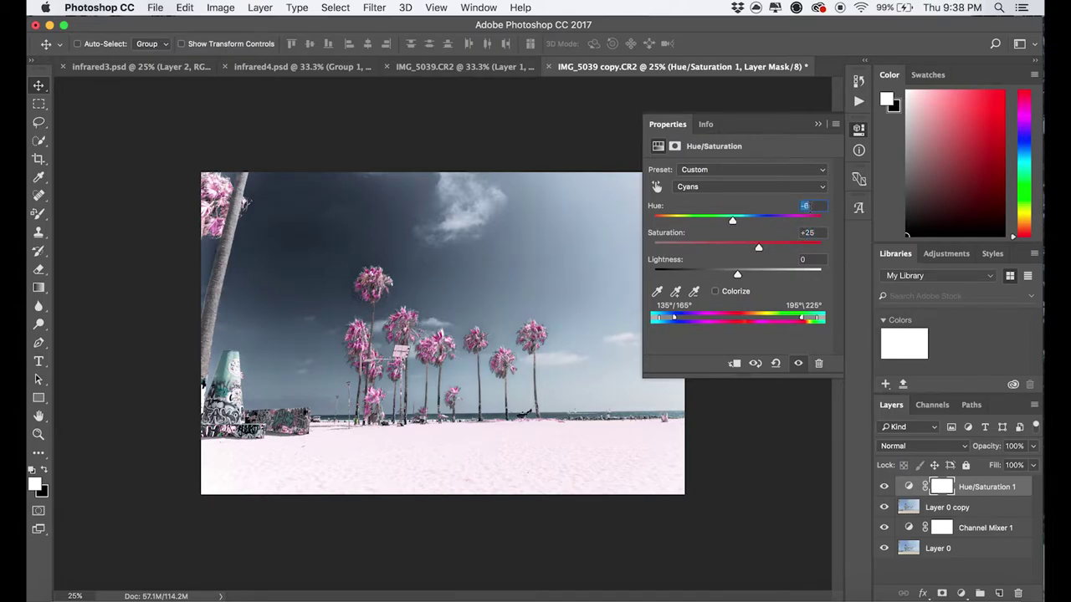
# Raise the Blues saturation to +70 in the Hue/Saturation adjustment.
pyautogui.click(764, 188)
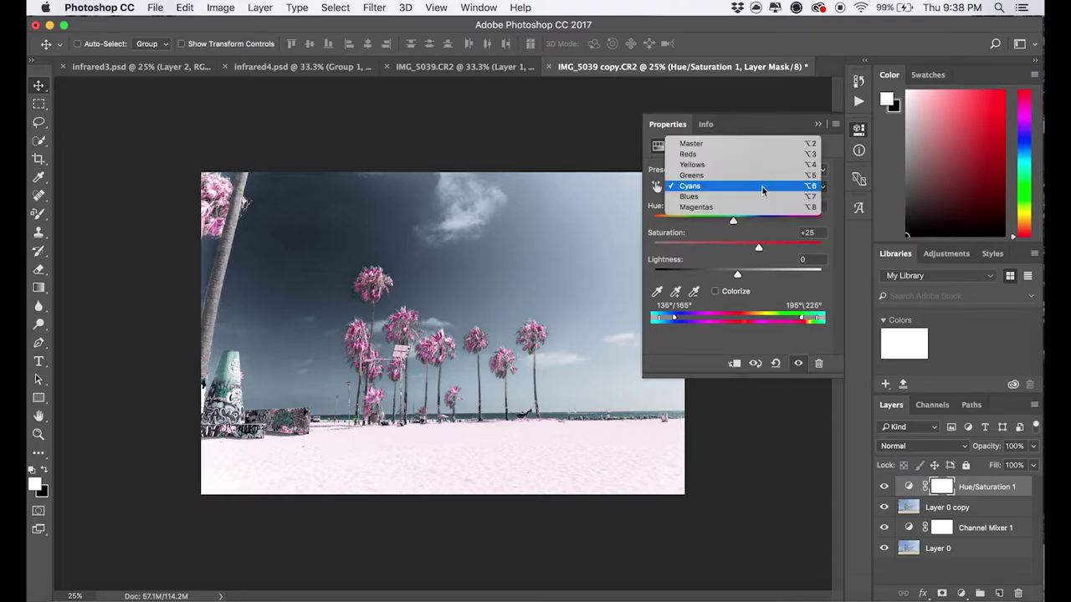
pyautogui.click(745, 197)
pyautogui.moveTo(739, 248); pyautogui.dragTo(796, 248)
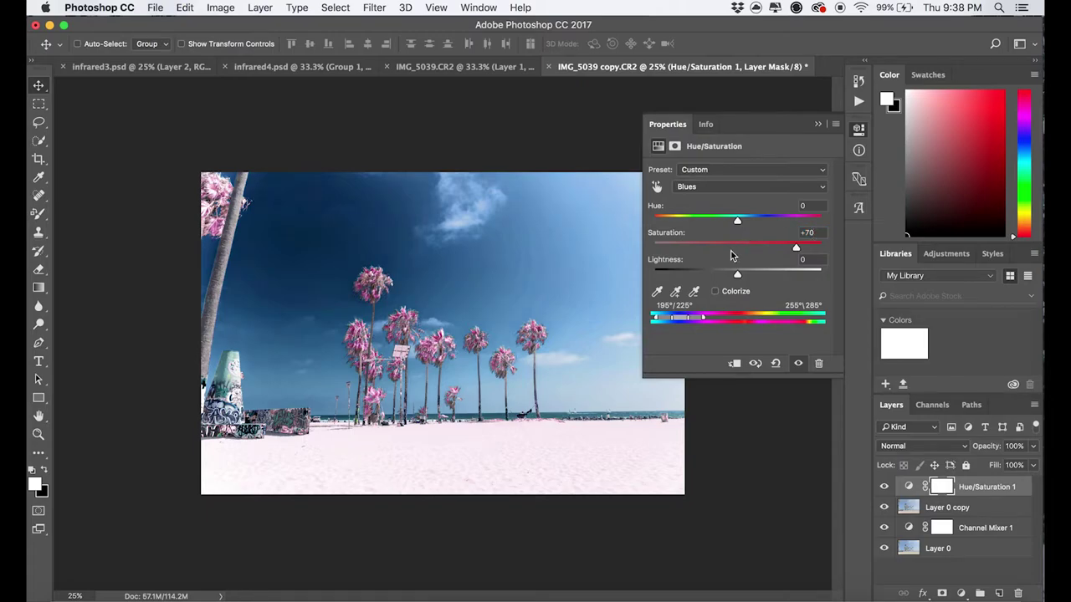
# Enlarge the view of the photo to 38% to examine the sky and palm colours.
pyautogui.click(80, 596)
pyautogui.write('28')
pyautogui.press('Return')
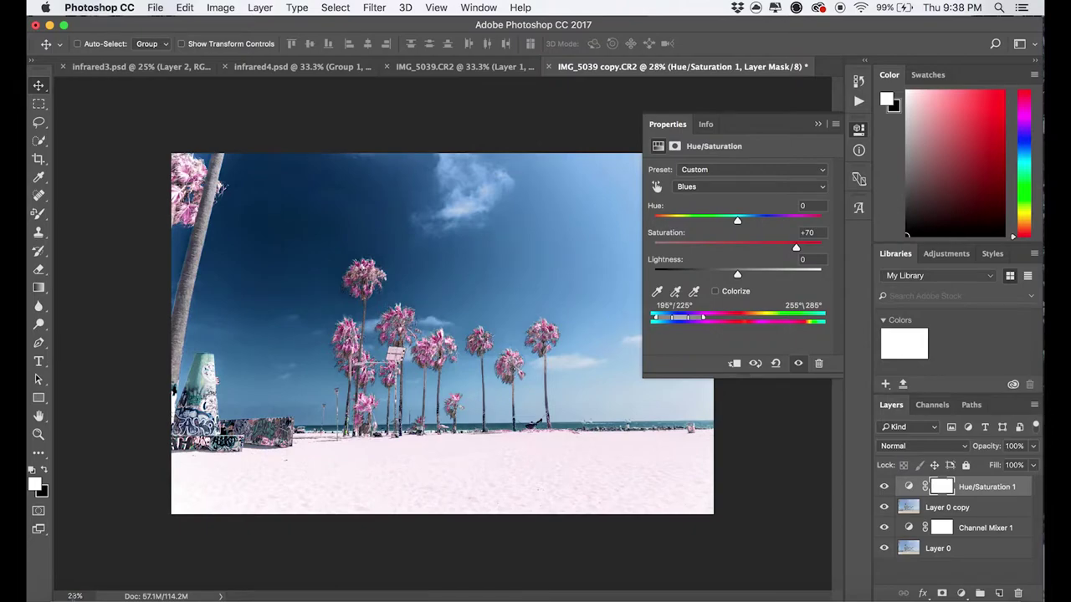
pyautogui.click(74, 596)
pyautogui.press('Up')
pyautogui.press('Up')
pyautogui.press('Up')
pyautogui.press('Up')
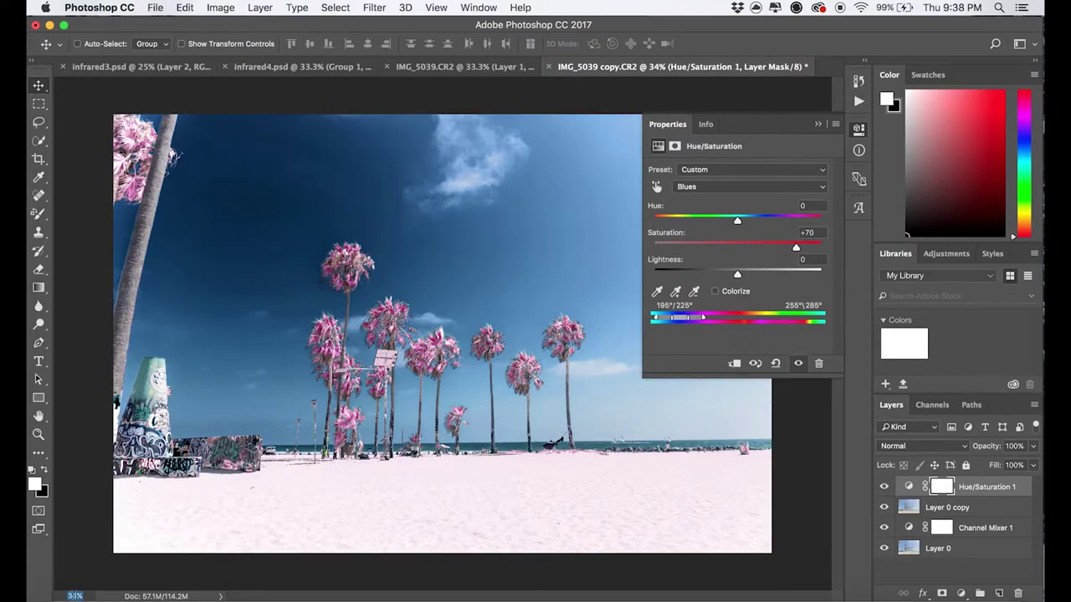
pyautogui.write('38')
pyautogui.press('Return')
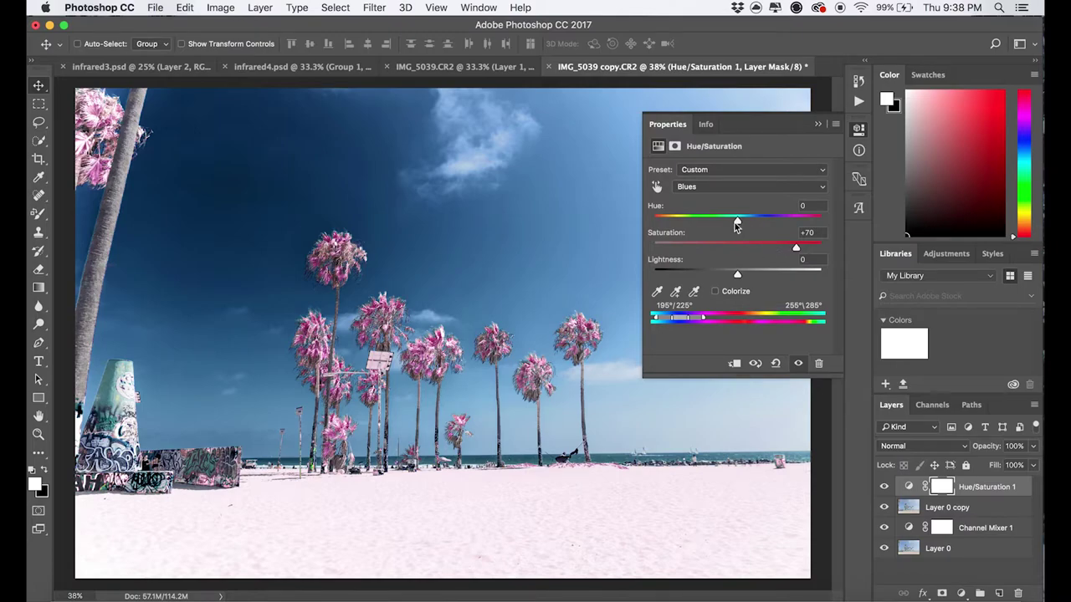
# Try Blues hue shifts of -37, -25 and -5 on the sky.
pyautogui.moveTo(738, 223); pyautogui.dragTo(707, 224)
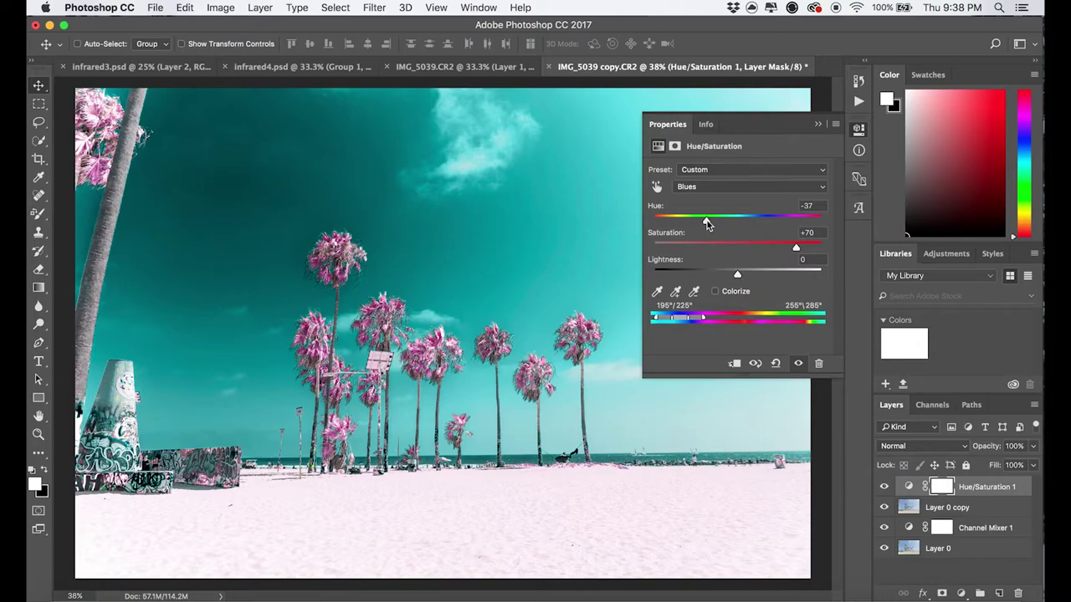
pyautogui.moveTo(707, 224)
pyautogui.mouseDown()
pyautogui.moveTo(649, 224)
pyautogui.moveTo(833, 224)
pyautogui.moveTo(716, 223)
pyautogui.mouseUp()
pyautogui.click(806, 206)
pyautogui.write('-25')
pyautogui.hotkey('shift', 'Up')
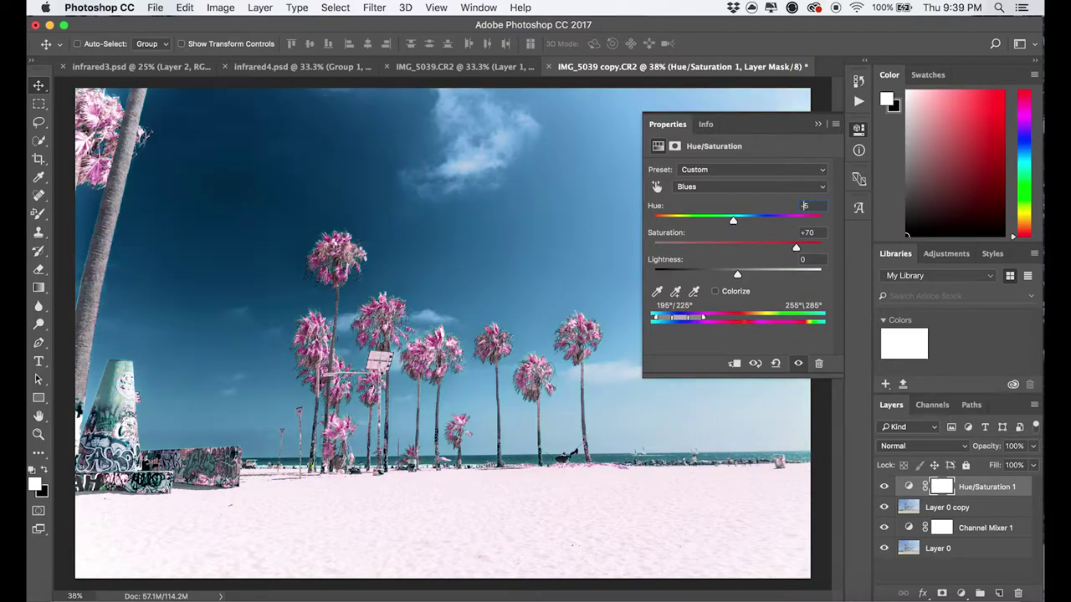
# Set the Blues hue to -19 and saturation to +75 in the Hue/Saturation adjustment.
pyautogui.press('Down')
pyautogui.press('Down')
pyautogui.write('-20')
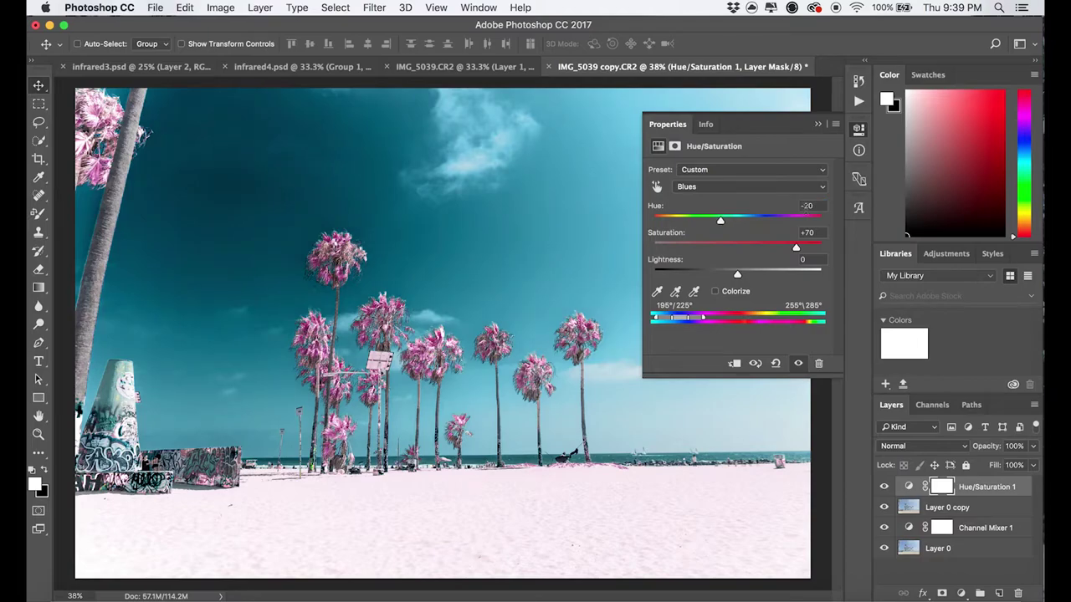
pyautogui.press('Up')
pyautogui.press('Up')
pyautogui.press('Down')
pyautogui.moveTo(788, 246)
pyautogui.mouseDown()
pyautogui.moveTo(765, 246)
pyautogui.moveTo(799, 246)
pyautogui.mouseUp()
pyautogui.press('Up')
pyautogui.press('Up')
# Try raising the Magentas saturation as far as +100 and return it to 0.
pyautogui.click(721, 186)
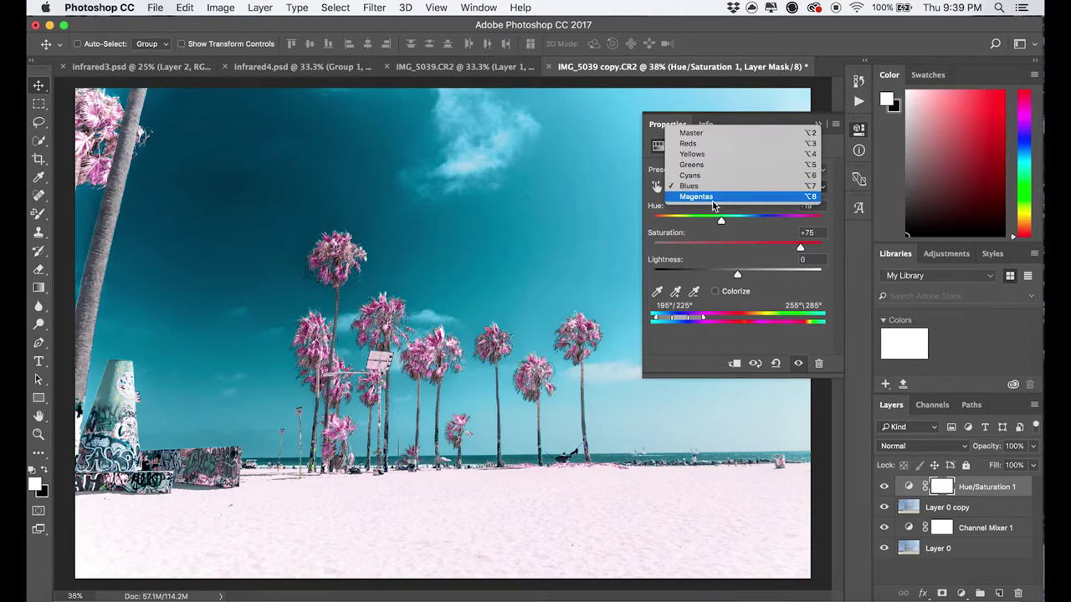
pyautogui.click(721, 197)
pyautogui.moveTo(738, 248); pyautogui.dragTo(842, 253)
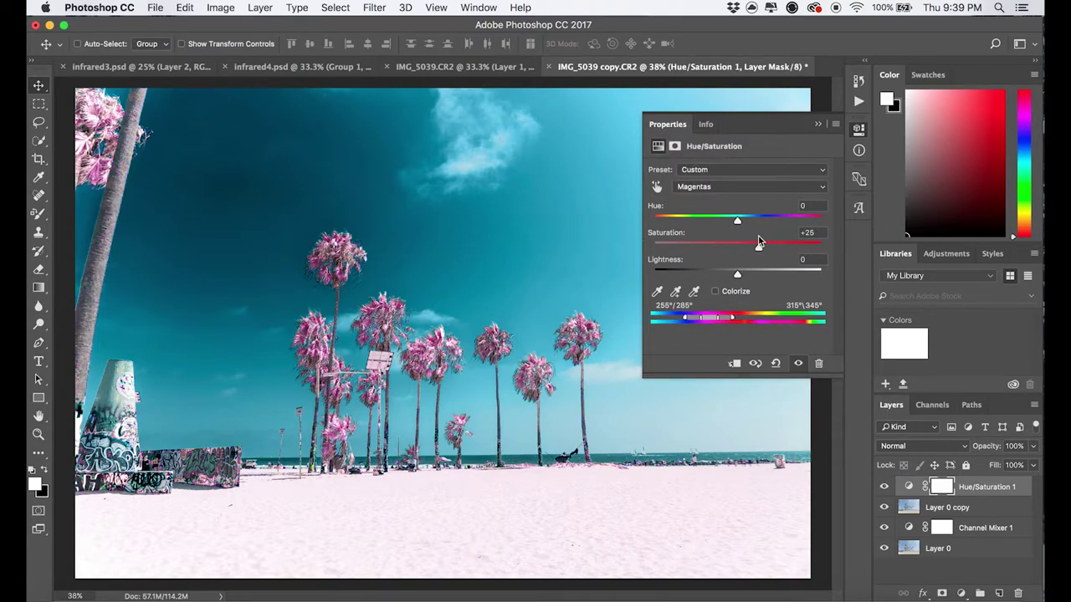
pyautogui.moveTo(821, 247); pyautogui.dragTo(851, 256)
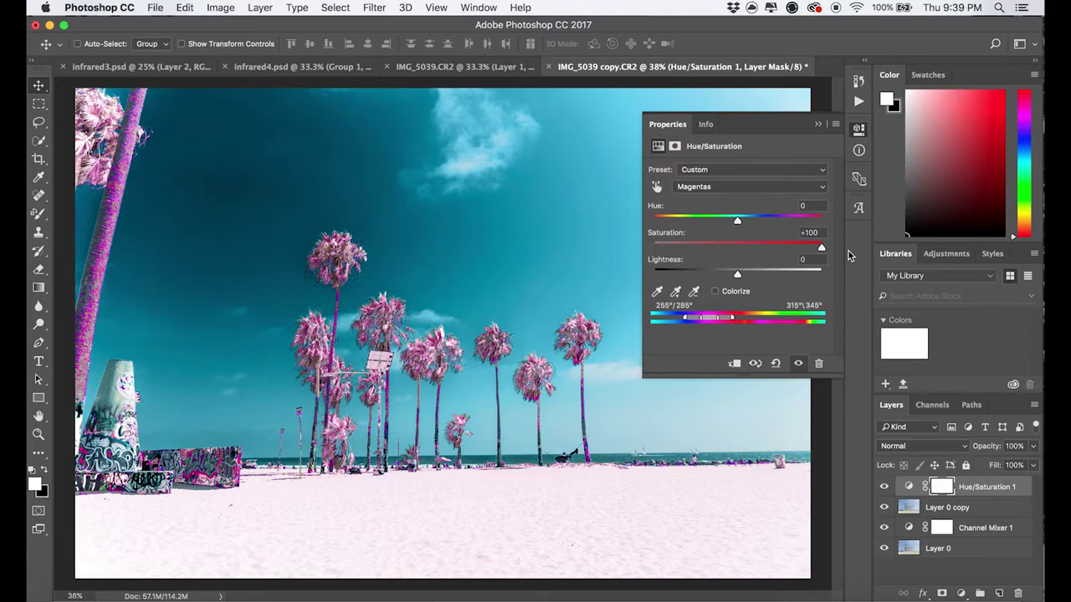
pyautogui.moveTo(850, 255); pyautogui.dragTo(806, 254)
pyautogui.doubleClick(808, 232)
pyautogui.write('0')
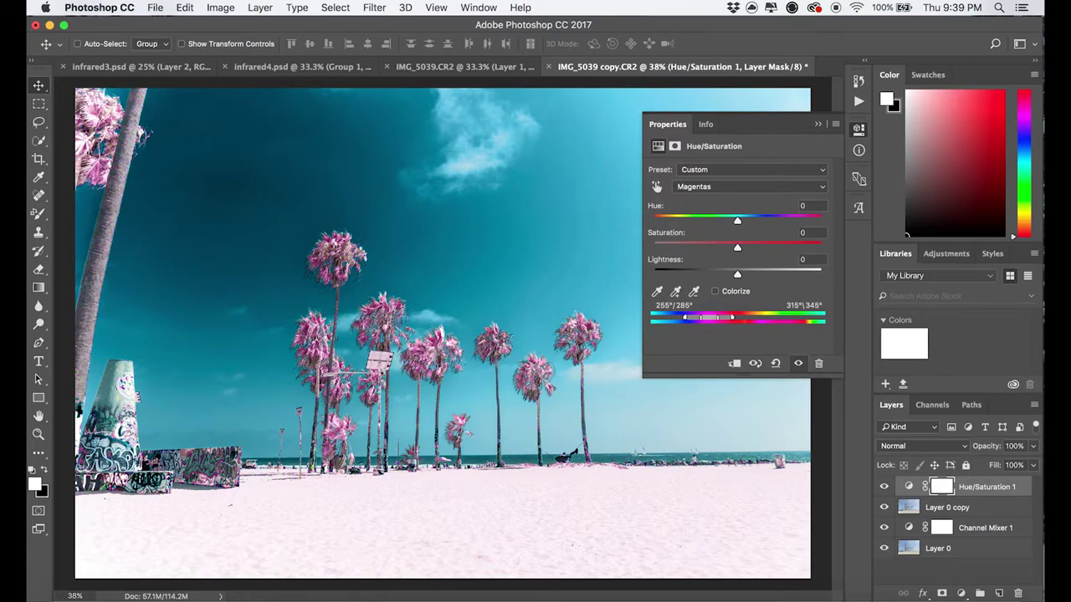
# Set the Reds saturation to +65 and hue to -44, switch back to Master and collapse the adjustment's properties.
pyautogui.click(769, 187)
pyautogui.click(762, 135)
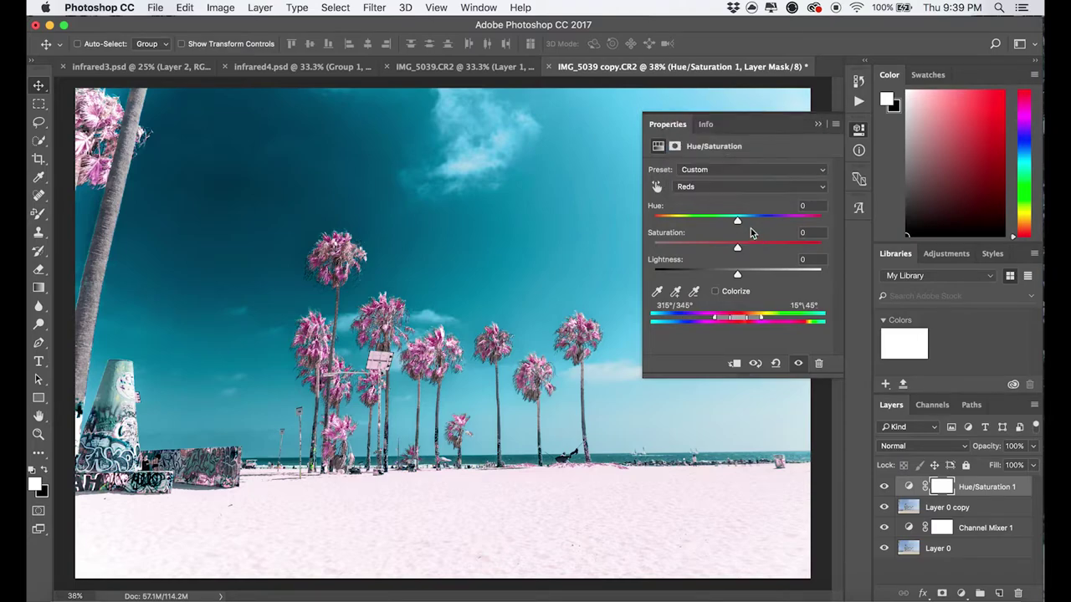
pyautogui.moveTo(737, 248); pyautogui.dragTo(792, 249)
pyautogui.moveTo(737, 220); pyautogui.dragTo(701, 224)
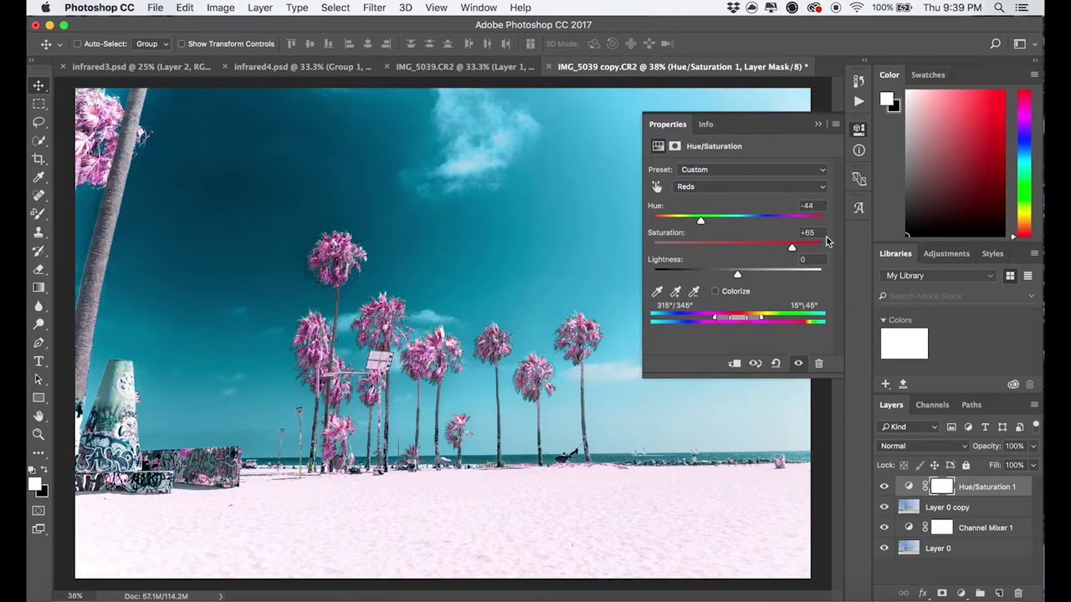
pyautogui.scroll(-1, 813, 201)
pyautogui.click(738, 187)
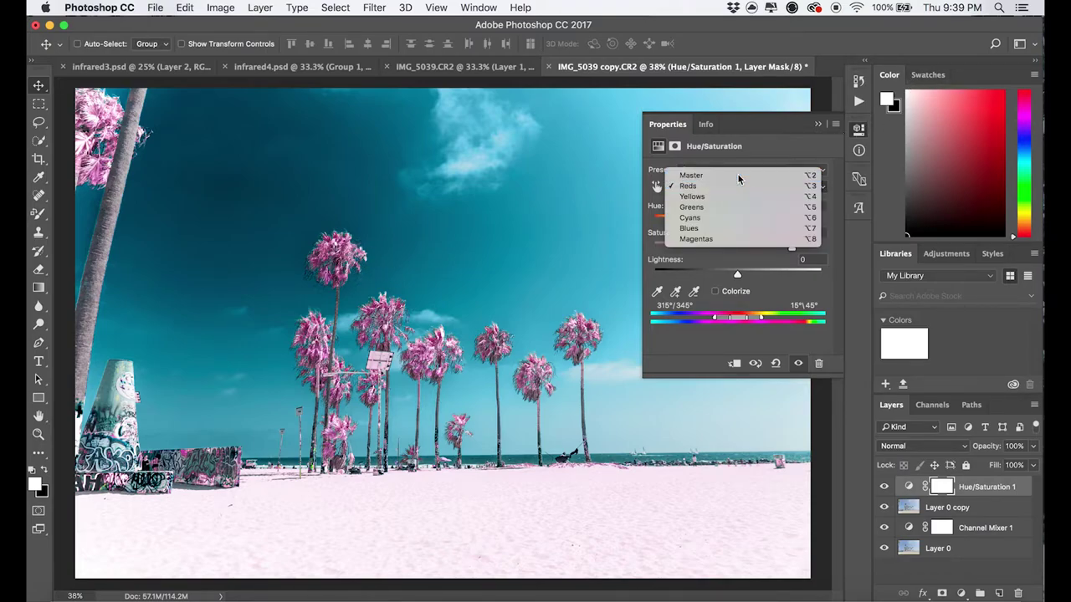
pyautogui.click(737, 175)
pyautogui.click(817, 125)
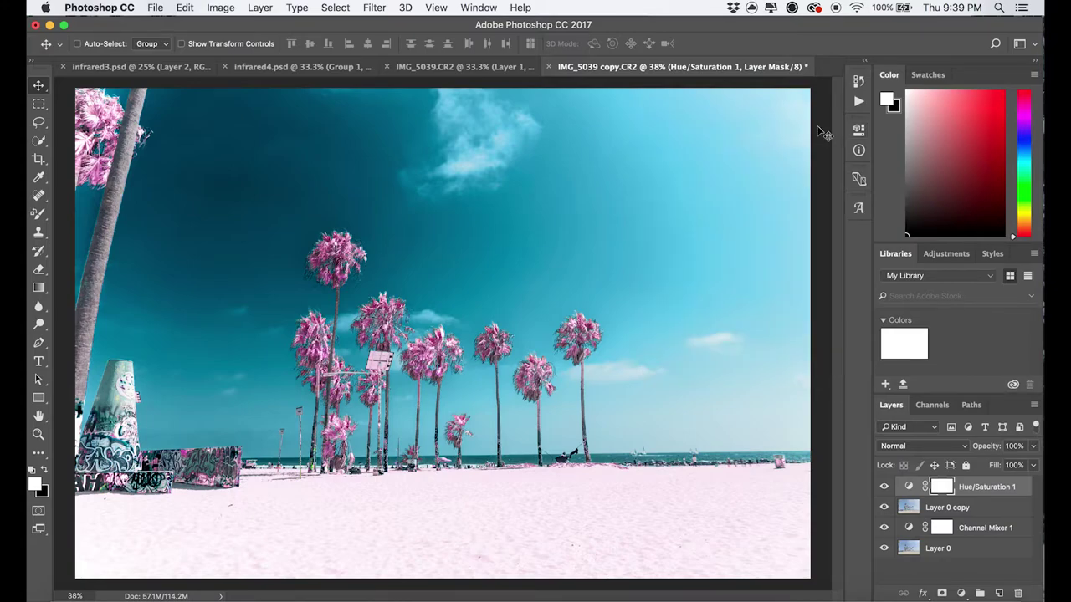
# Add a Vibrance adjustment layer above Hue/Saturation 1 and set its saturation to 80.
pyautogui.click(962, 593)
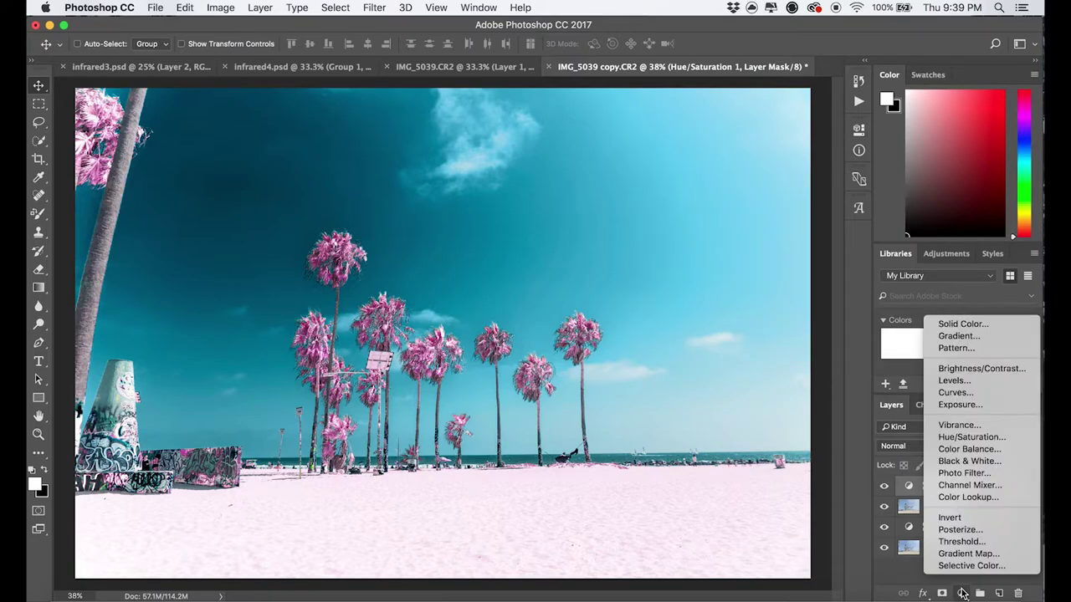
pyautogui.click(962, 427)
pyautogui.click(804, 198)
pyautogui.write('80')
pyautogui.press('Return')
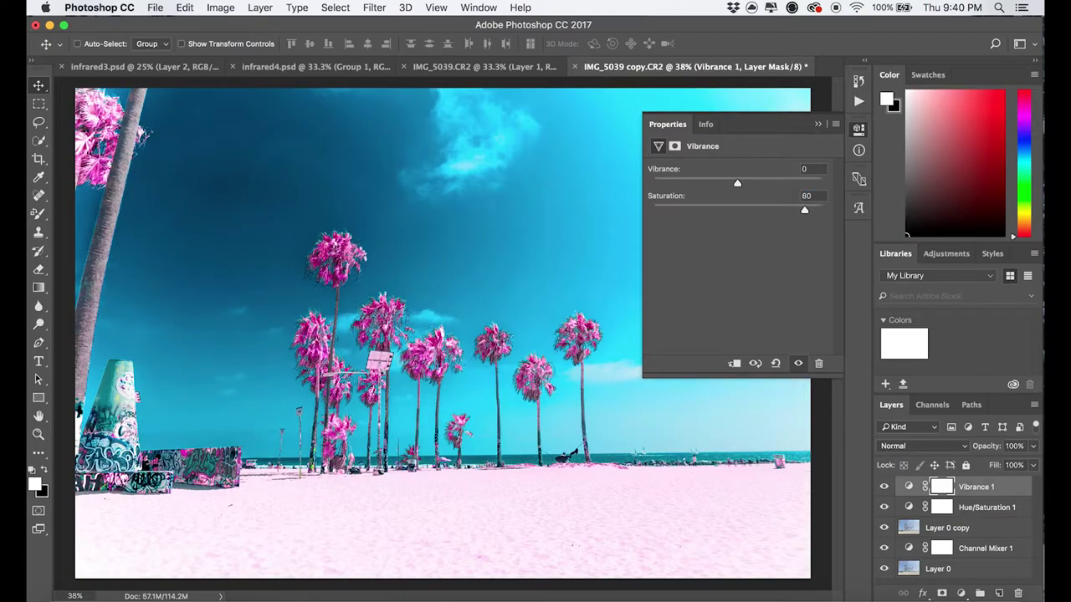
# Refine the Vibrance layer's saturation by trying 60 and settling on 50, and collapse its properties.
pyautogui.press('Up')
pyautogui.press('Up')
pyautogui.press('Up')
pyautogui.write('60')
pyautogui.press('Up')
pyautogui.press('Up')
pyautogui.press('Up')
pyautogui.write('50')
pyautogui.click(819, 126)
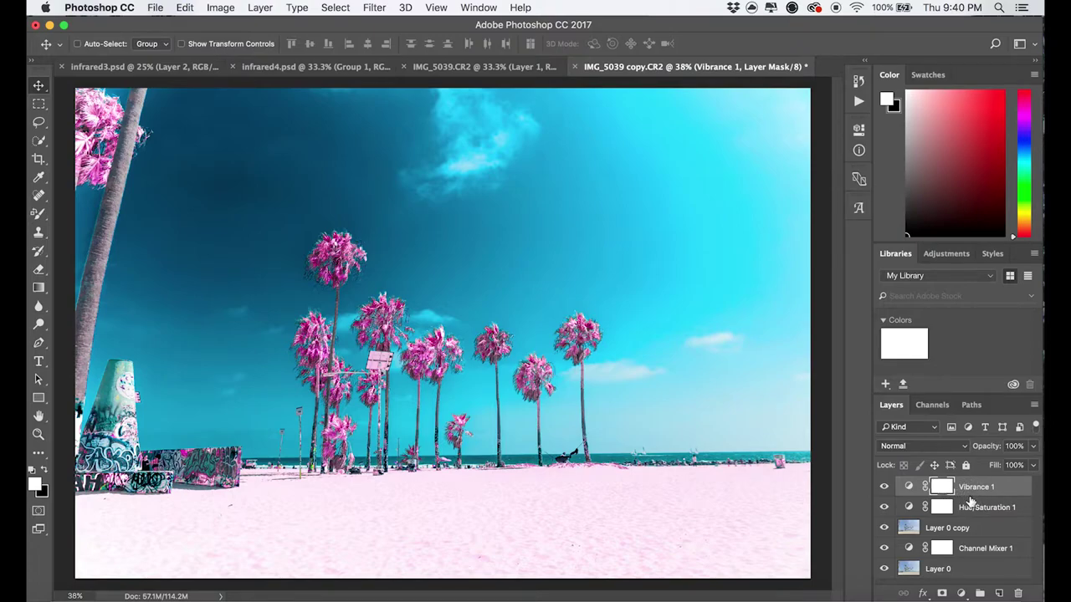
# Add a Curves adjustment layer above Vibrance 1 and place shadow, midtone and highlight points on the RGB curve.
pyautogui.click(962, 593)
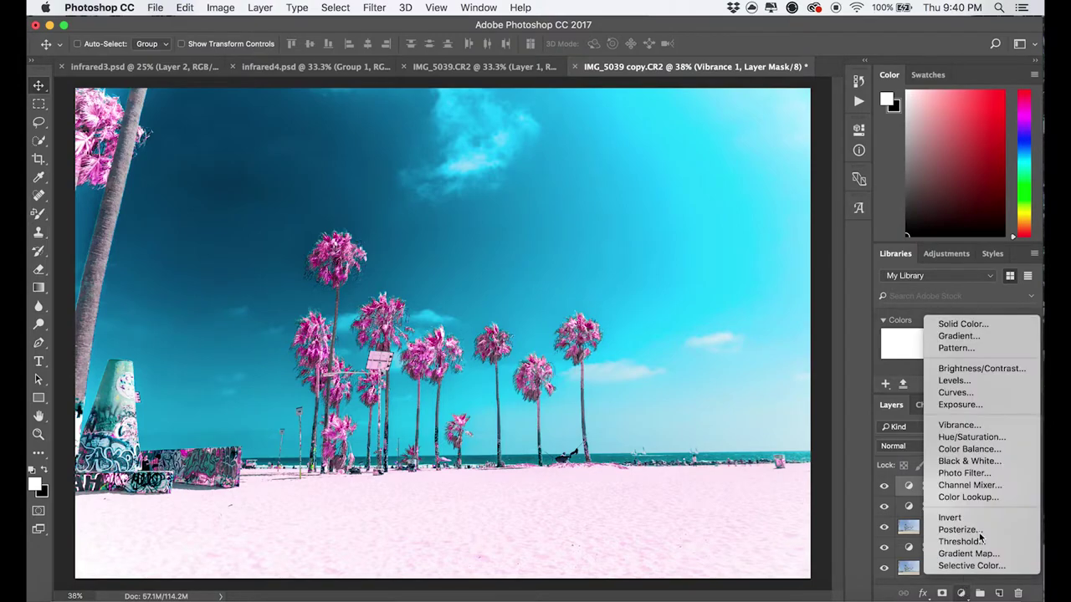
pyautogui.click(970, 392)
pyautogui.click(714, 308)
pyautogui.click(748, 273)
pyautogui.click(786, 234)
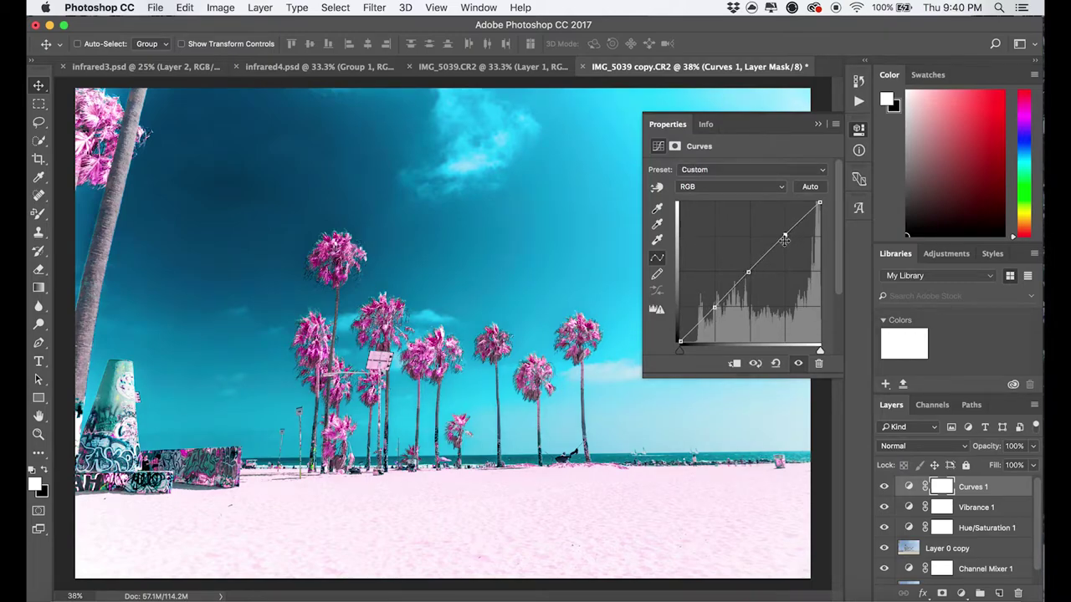
# Add a deep-shadow anchor point to the RGB curve, lift the highlights slightly and fine-tune the shadow point near the diagonal.
pyautogui.click(695, 324)
pyautogui.moveTo(715, 308); pyautogui.dragTo(725, 315)
pyautogui.moveTo(782, 239)
pyautogui.mouseDown()
pyautogui.moveTo(780, 220)
pyautogui.moveTo(781, 233)
pyautogui.mouseUp()
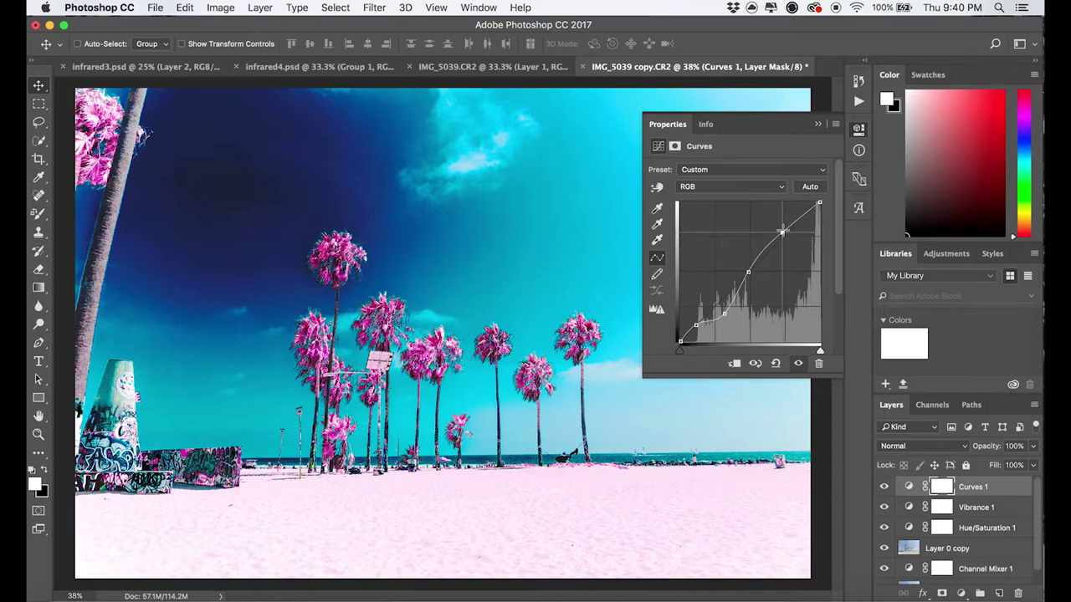
pyautogui.moveTo(725, 315); pyautogui.dragTo(715, 297)
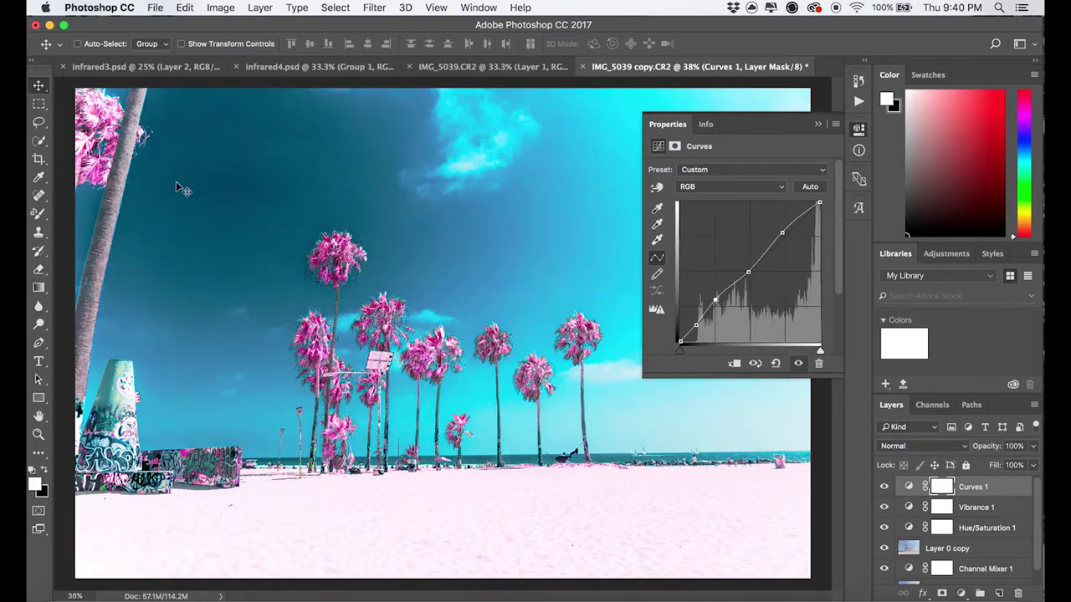
pyautogui.moveTo(716, 300); pyautogui.dragTo(717, 304)
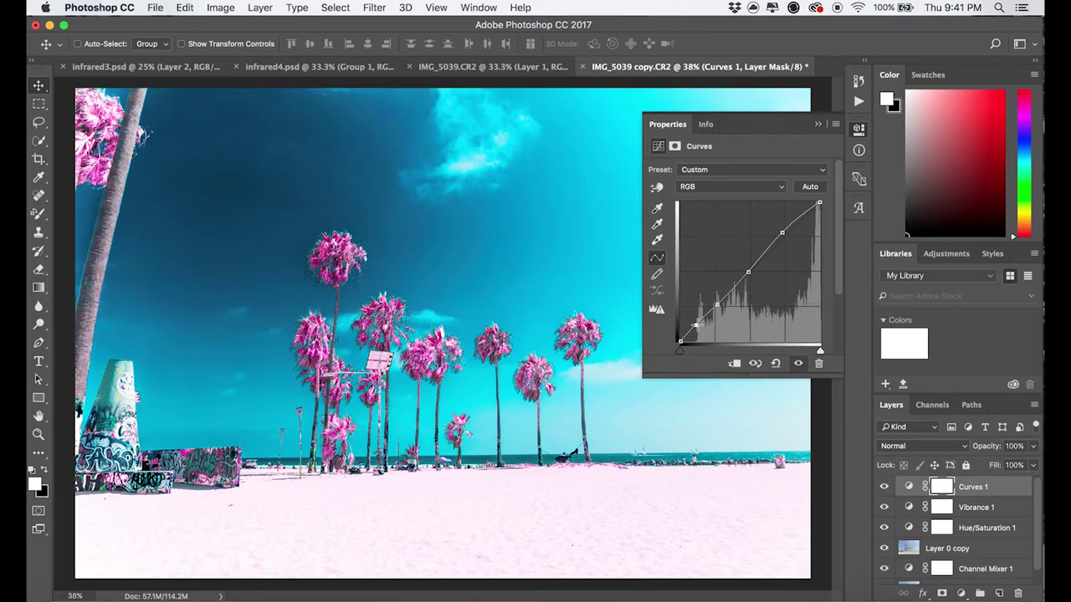
# Lift the RGB curve's black point and midtones, reshape the highlights with an extra upper point, and collapse the Curves properties.
pyautogui.moveTo(696, 324); pyautogui.dragTo(680, 336)
pyautogui.moveTo(748, 272); pyautogui.dragTo(751, 266)
pyautogui.click(782, 231)
pyautogui.moveTo(783, 232); pyautogui.dragTo(819, 204)
pyautogui.click(793, 217)
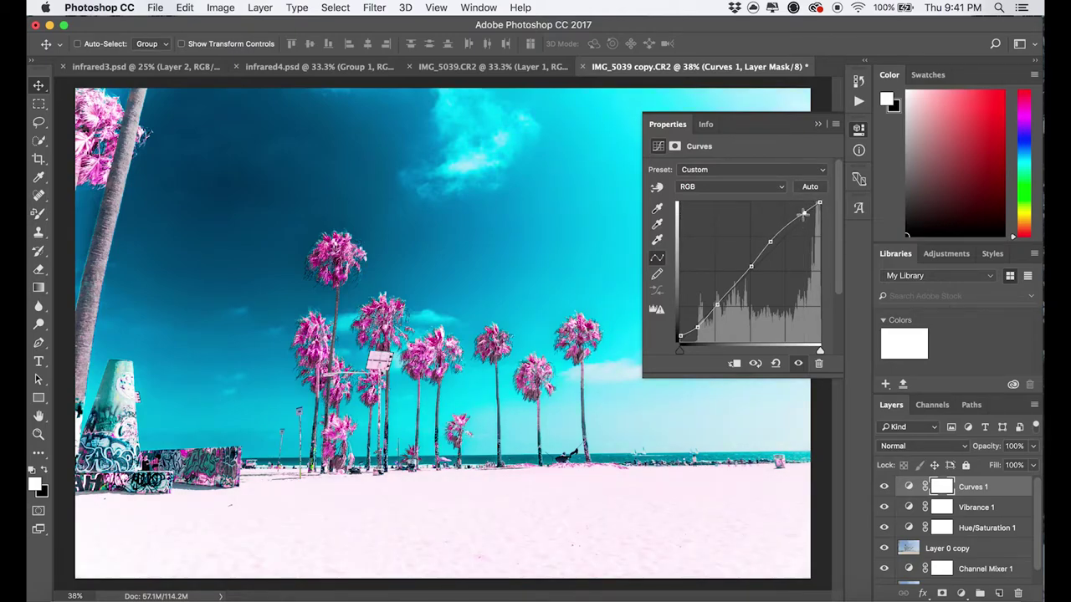
pyautogui.moveTo(770, 242); pyautogui.dragTo(771, 240)
pyautogui.click(819, 124)
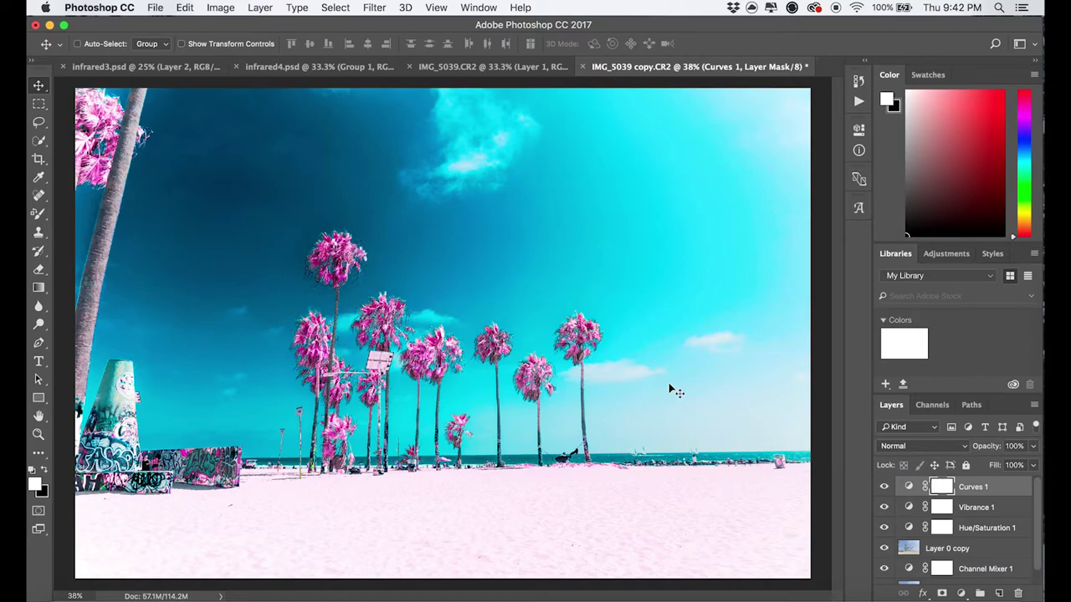
# Add a new layer above Curves 1 and fill it with 50% Gray in Normal mode at 100% opacity.
pyautogui.click(999, 594)
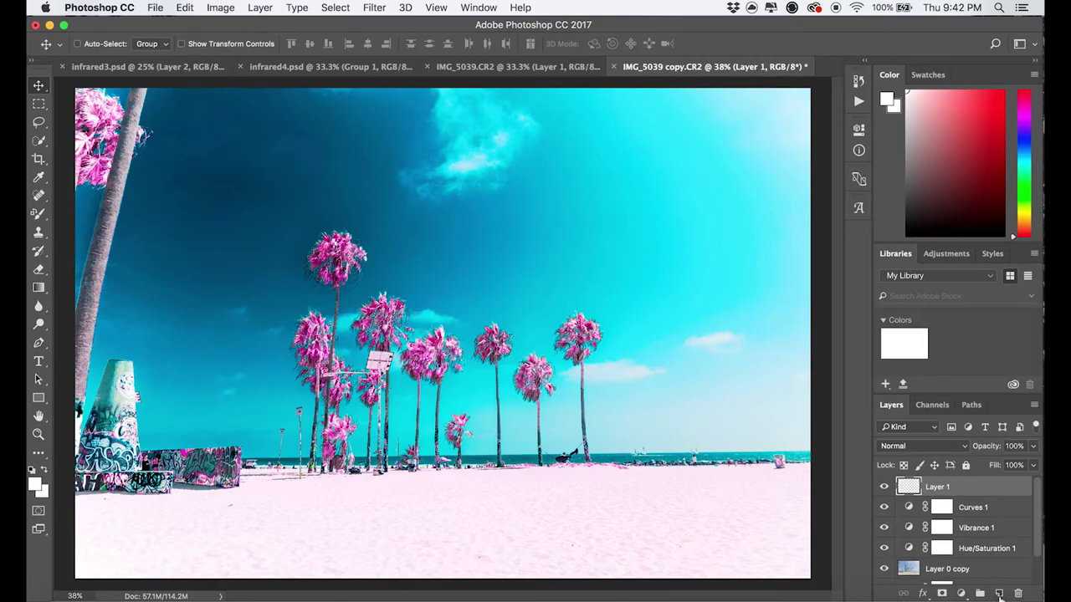
pyautogui.press('BackSpace')
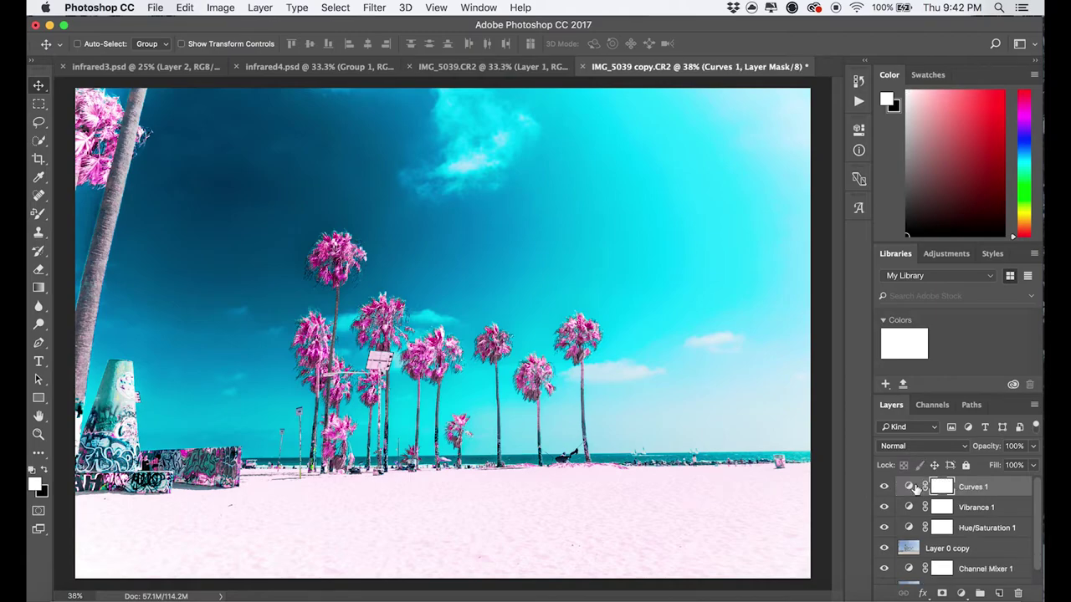
pyautogui.click(999, 593)
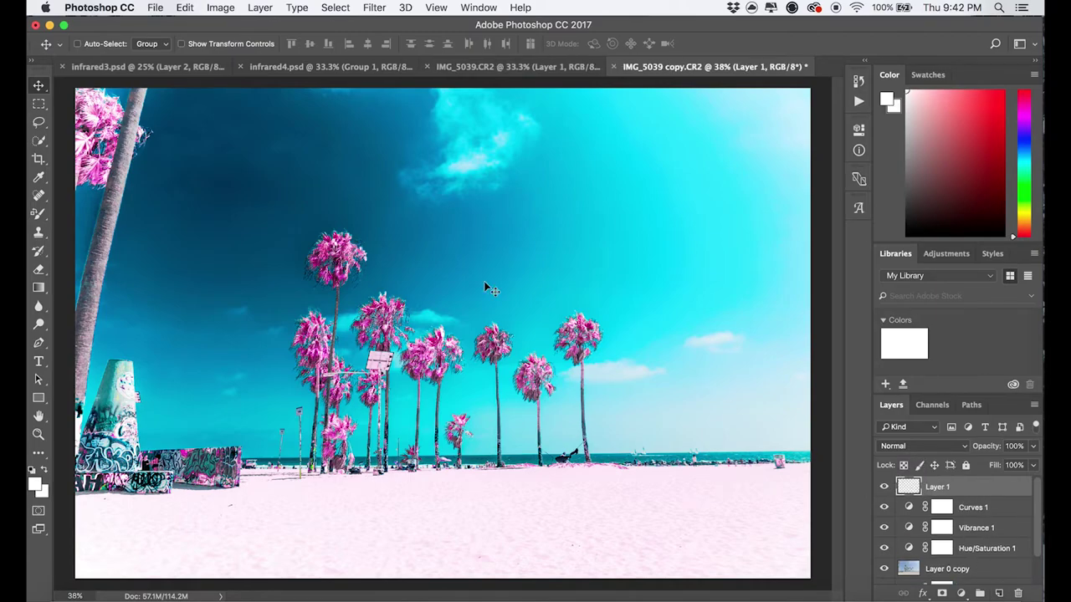
pyautogui.click(185, 7)
pyautogui.click(220, 235)
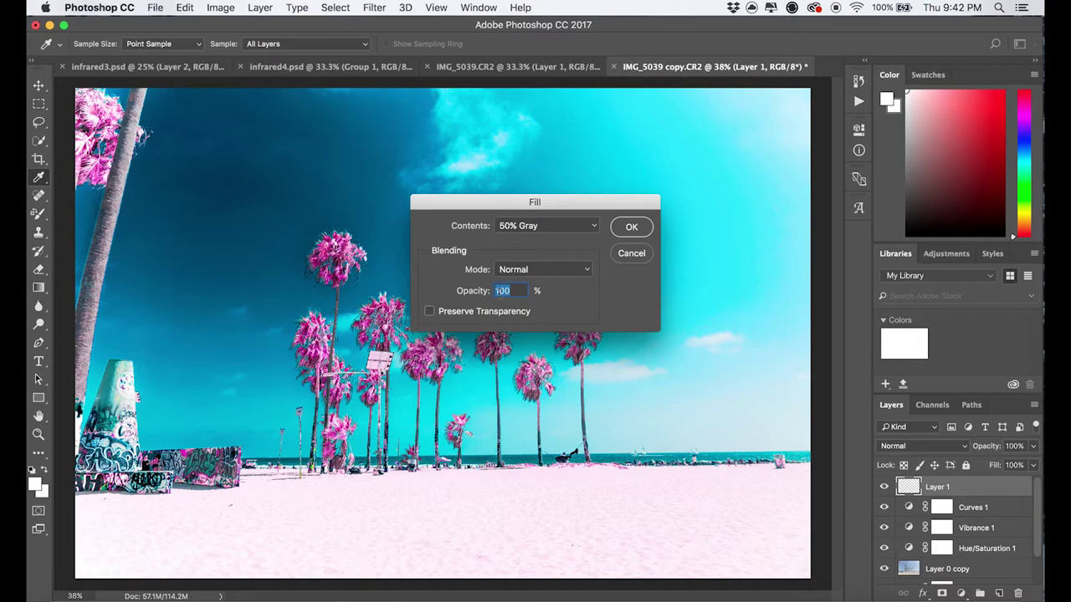
pyautogui.click(632, 227)
pyautogui.press('v')
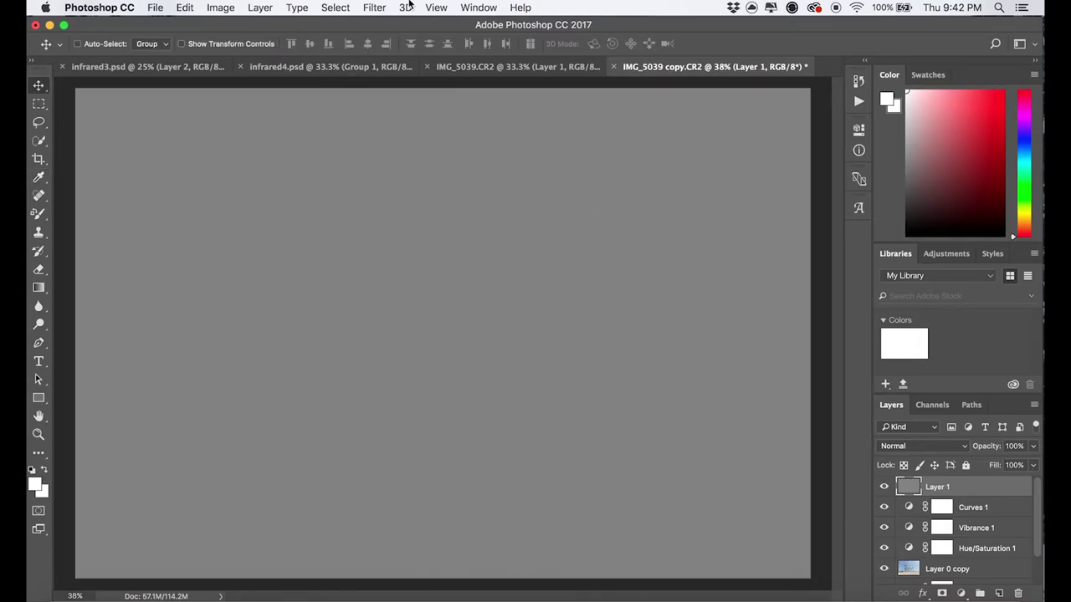
# Start the Add Noise filter on the gray layer and preview amounts from about 393% down to about 64%.
pyautogui.click(374, 6)
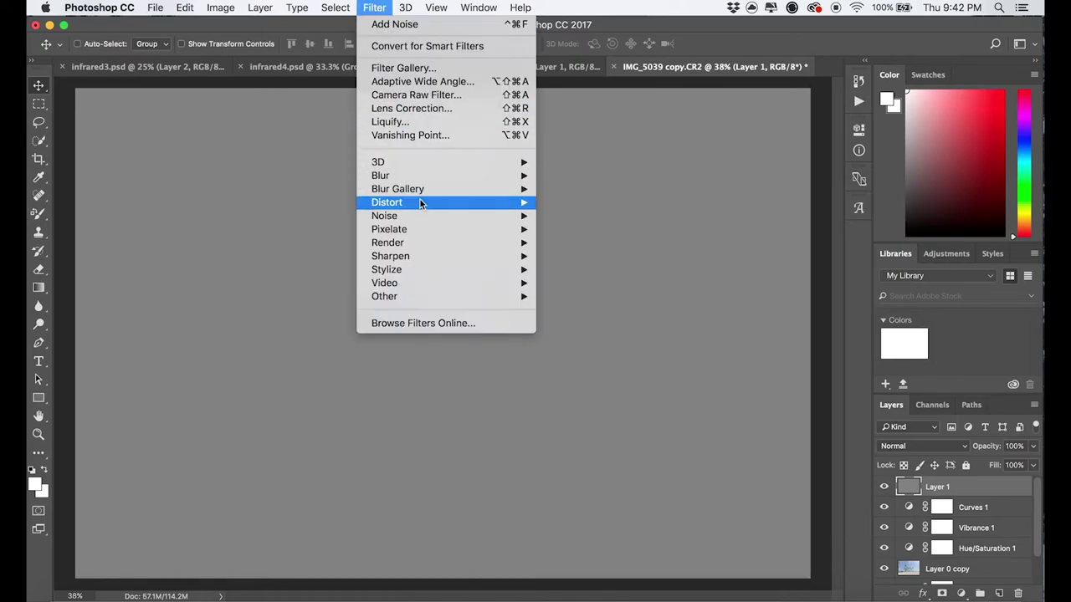
pyautogui.moveTo(420, 202)
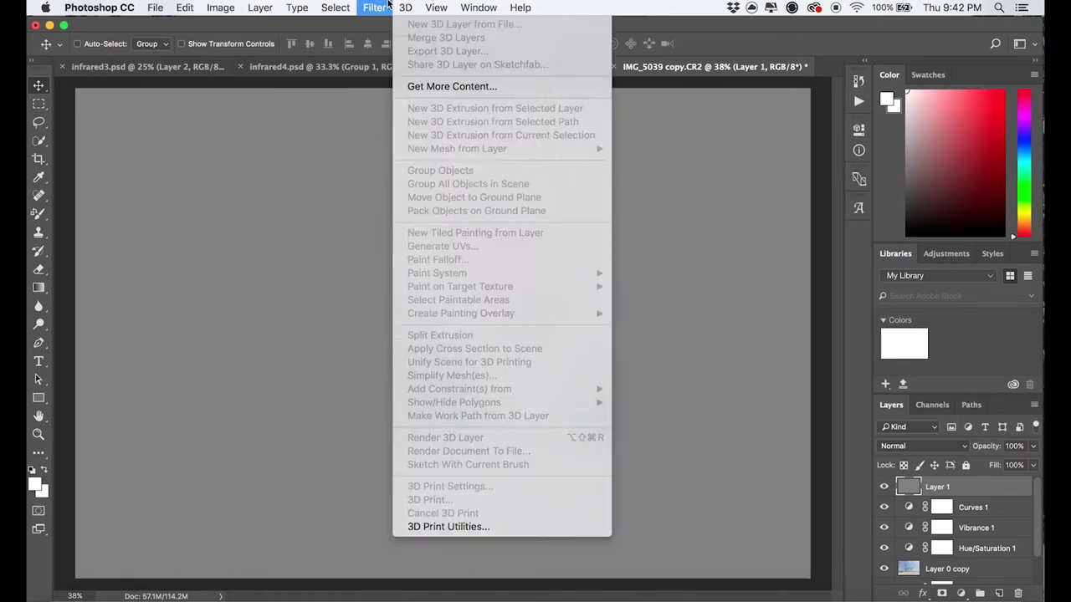
pyautogui.moveTo(353, 7)
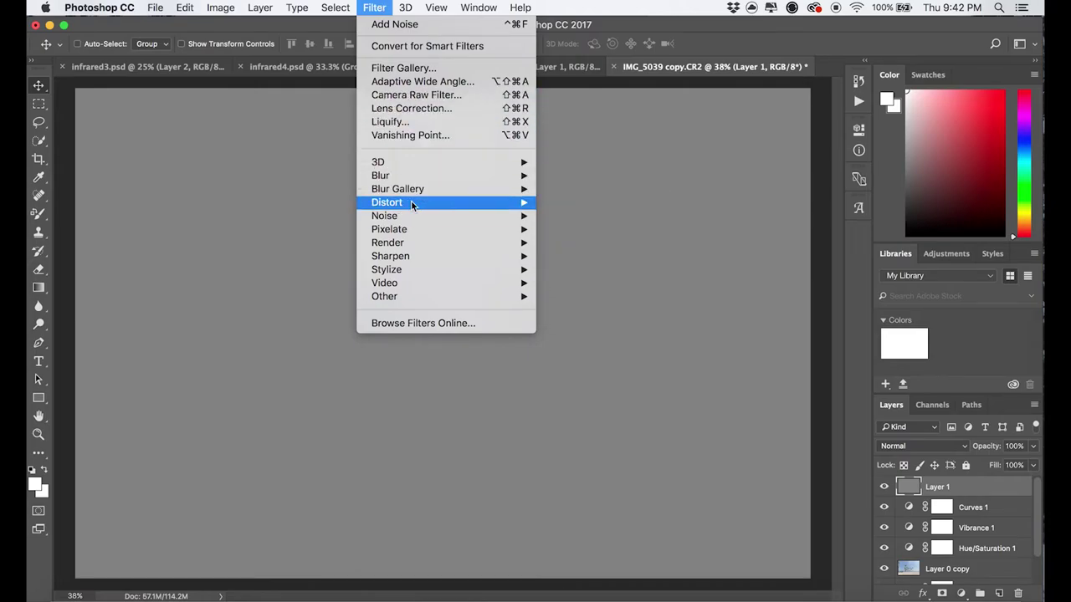
pyautogui.click(570, 220)
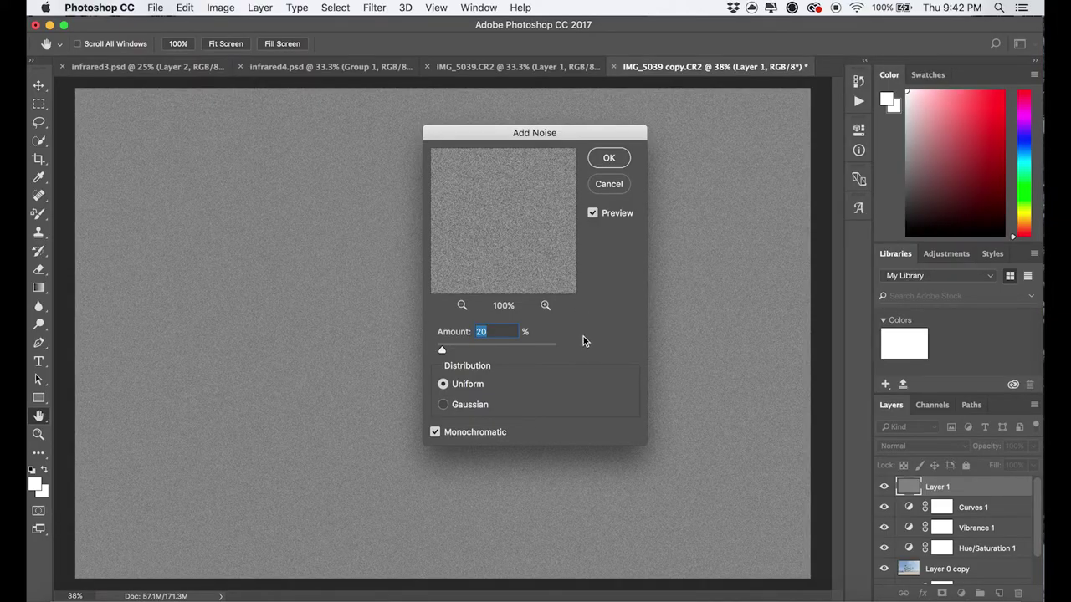
pyautogui.click(466, 352)
pyautogui.moveTo(478, 352); pyautogui.dragTo(556, 352)
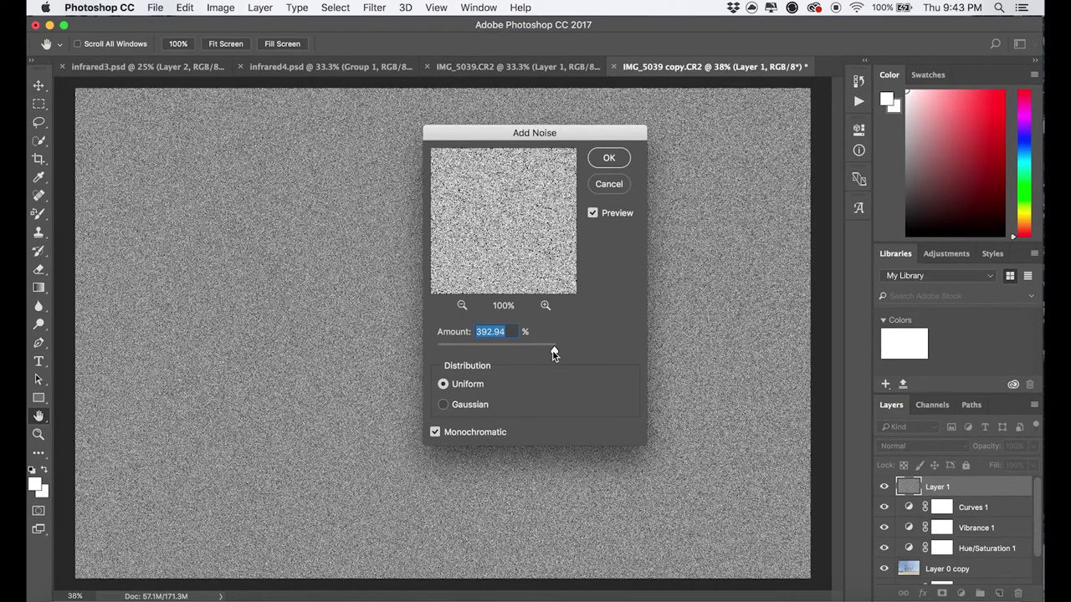
pyautogui.moveTo(555, 351); pyautogui.dragTo(456, 351)
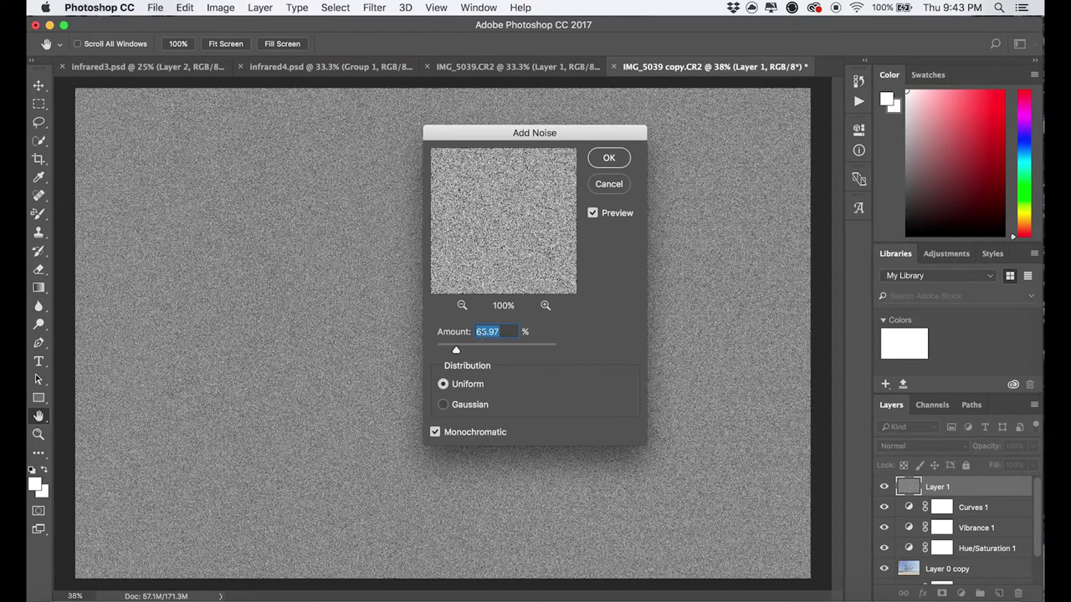
# Try noise amounts of 40 and 55, then apply uniform monochromatic noise at 60%.
pyautogui.write('40')
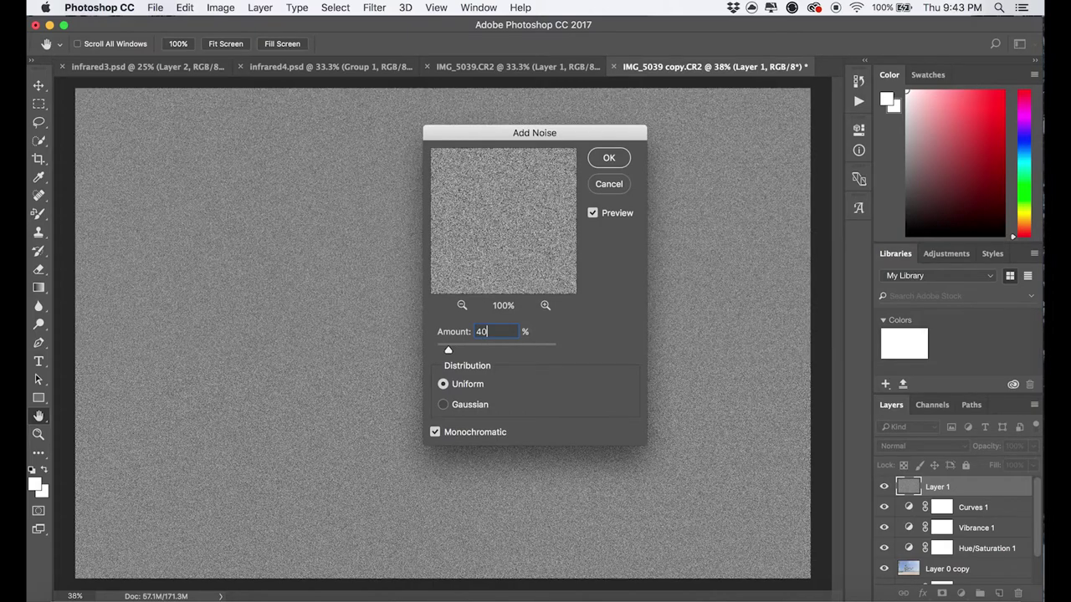
pyautogui.press('BackSpace')
pyautogui.press('BackSpace')
pyautogui.write('55')
pyautogui.press('BackSpace')
pyautogui.press('BackSpace')
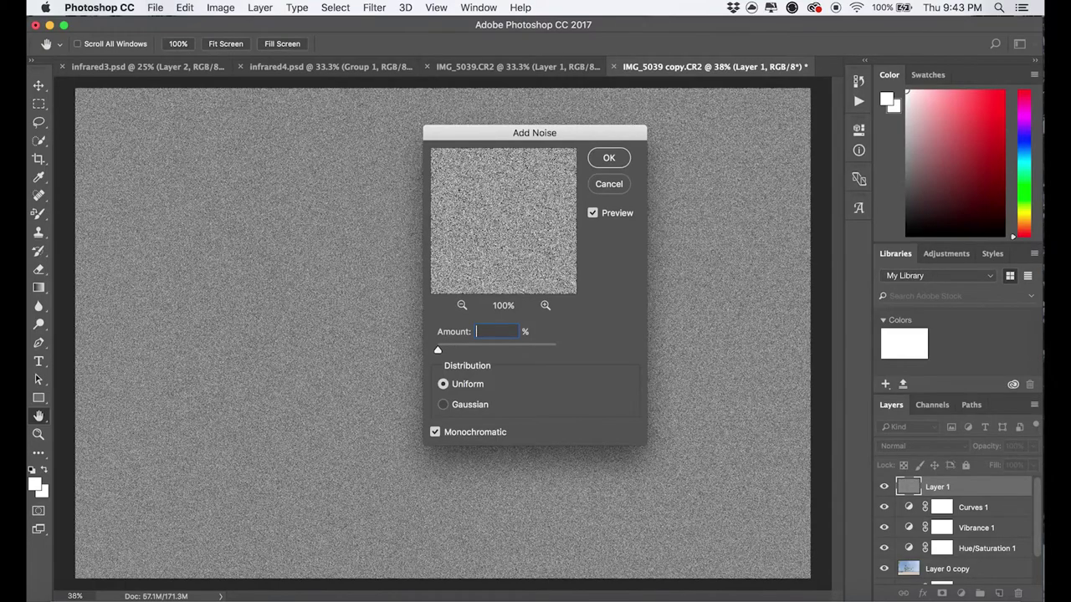
pyautogui.write('60')
pyautogui.click(602, 159)
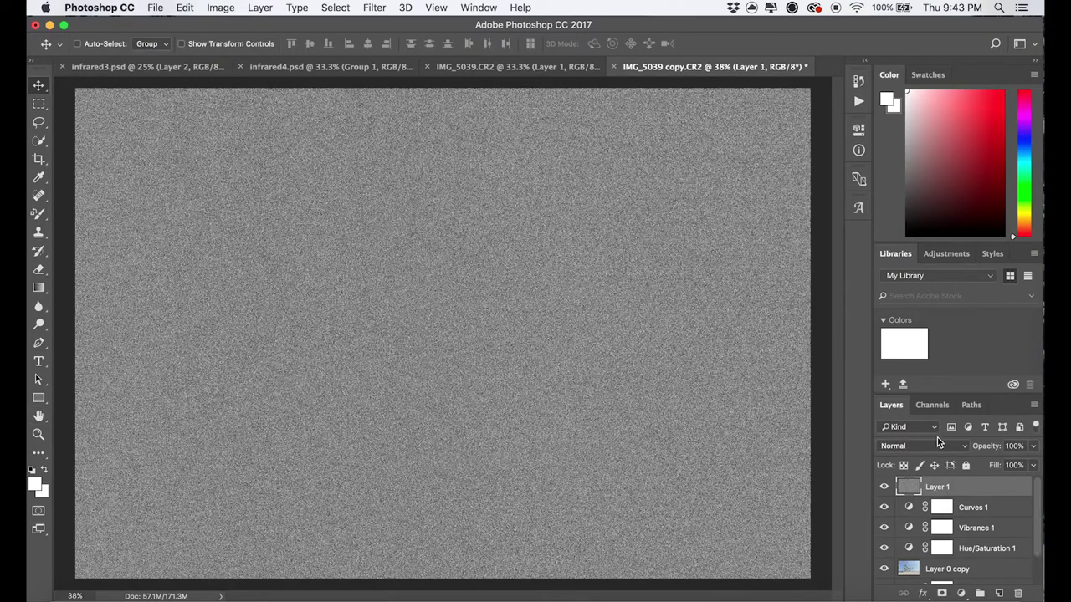
# Change the noise layer's blend mode to Soft Light.
pyautogui.click(913, 450)
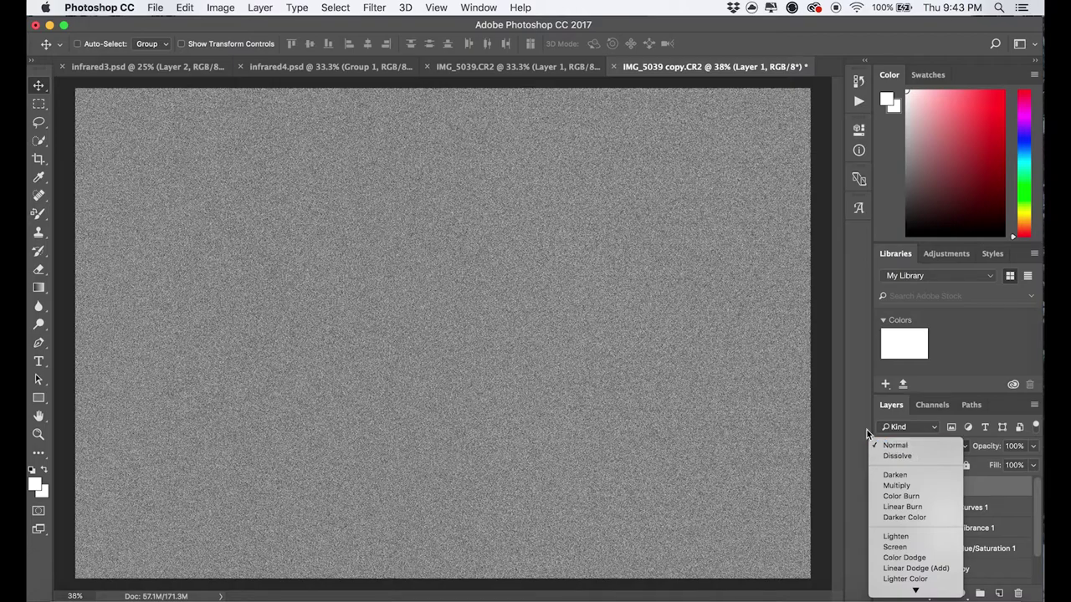
pyautogui.click(939, 446)
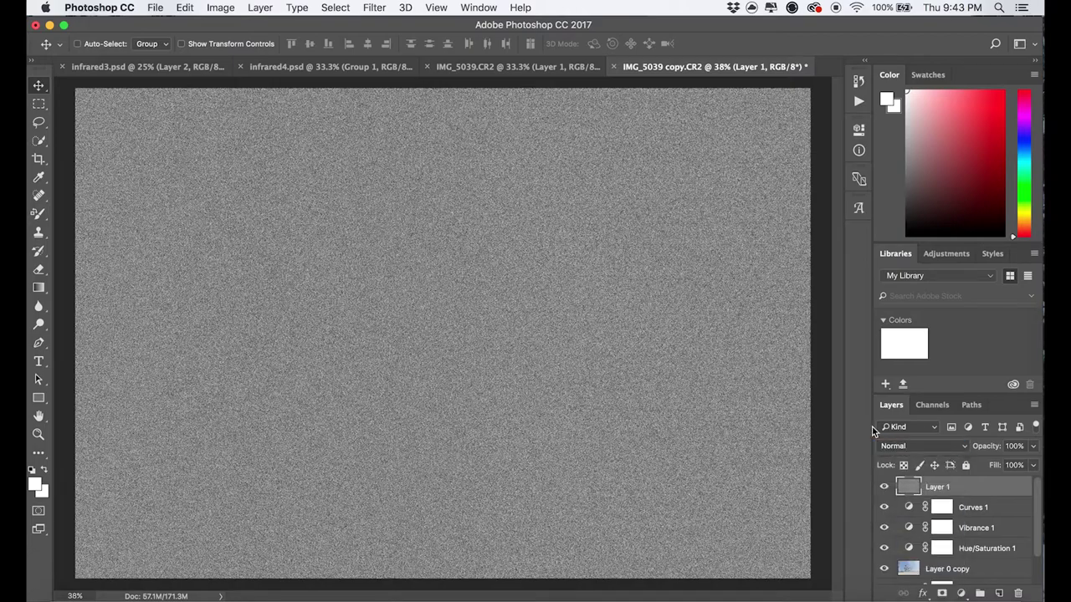
pyautogui.click(932, 446)
pyautogui.click(932, 446)
pyautogui.click(928, 448)
pyautogui.scroll(-3, 919, 495)
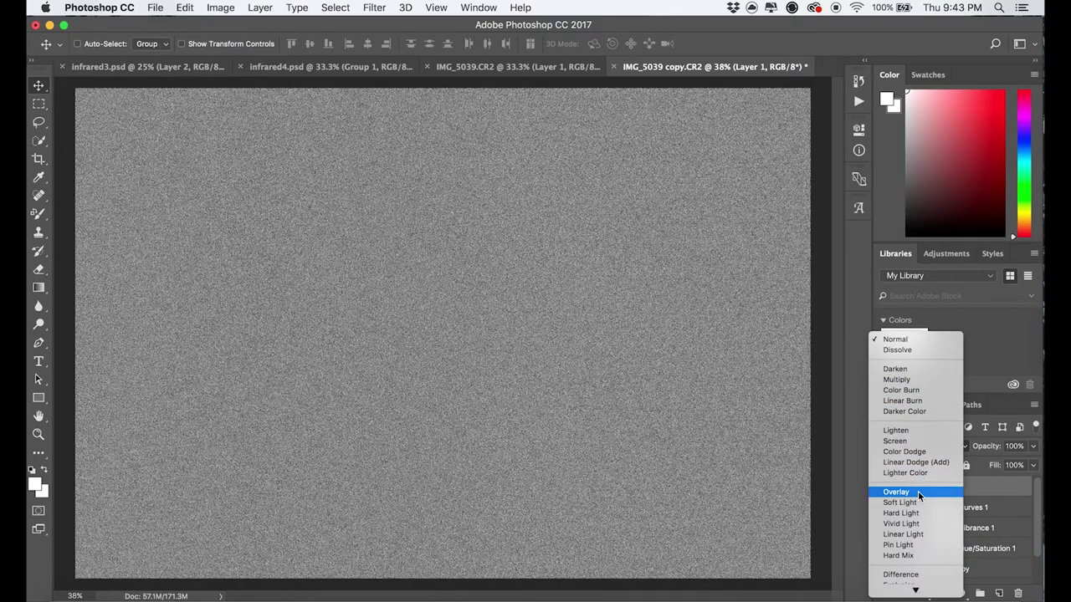
pyautogui.scroll(-1, 918, 496)
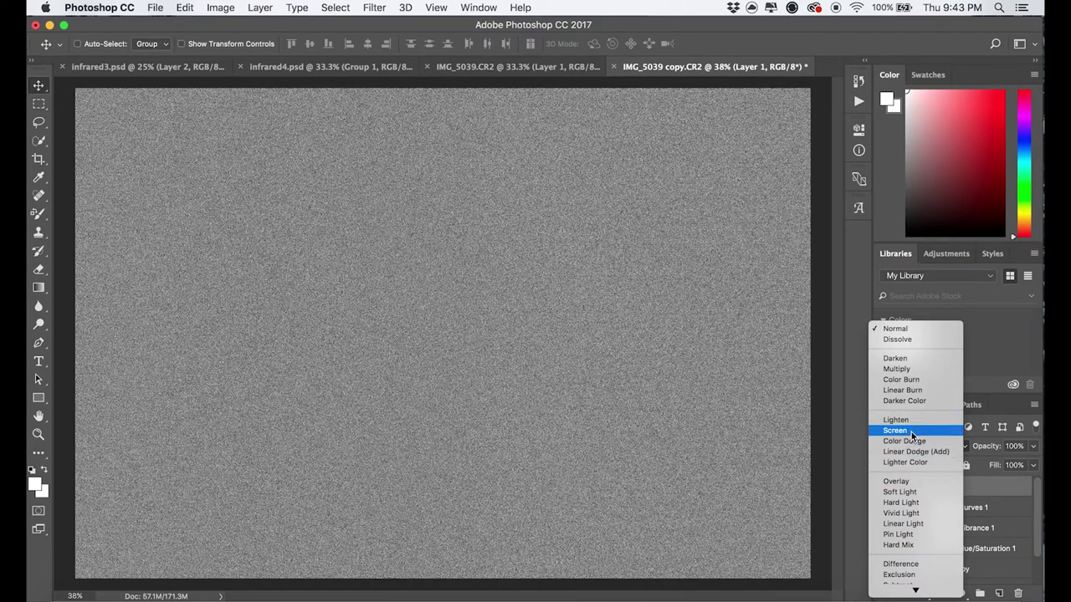
pyautogui.click(919, 493)
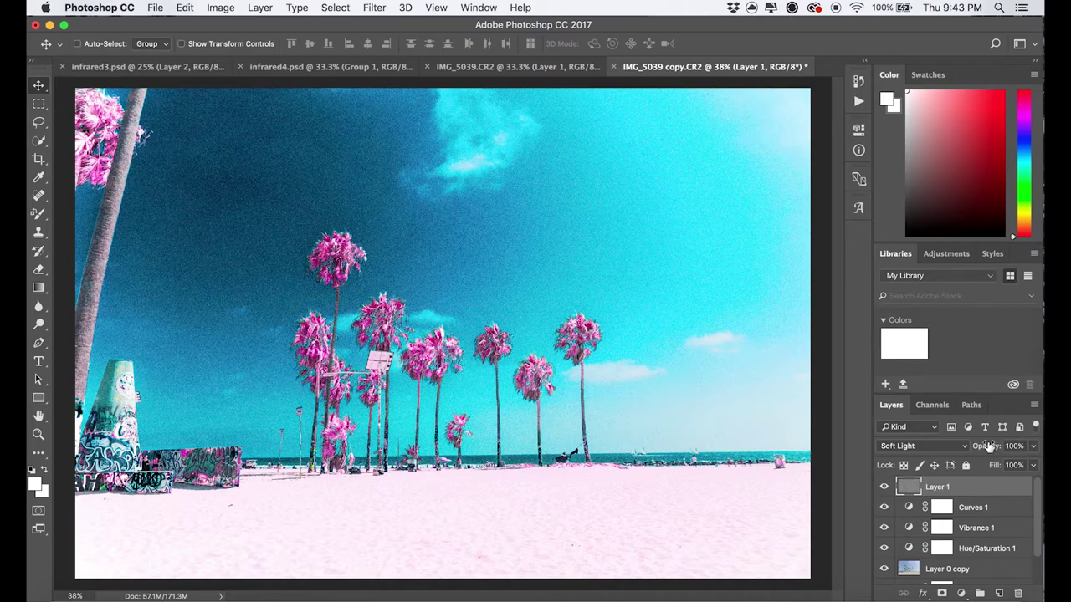
# Compare the image with and without the noise layer by switching its visibility off and on.
pyautogui.click(884, 487)
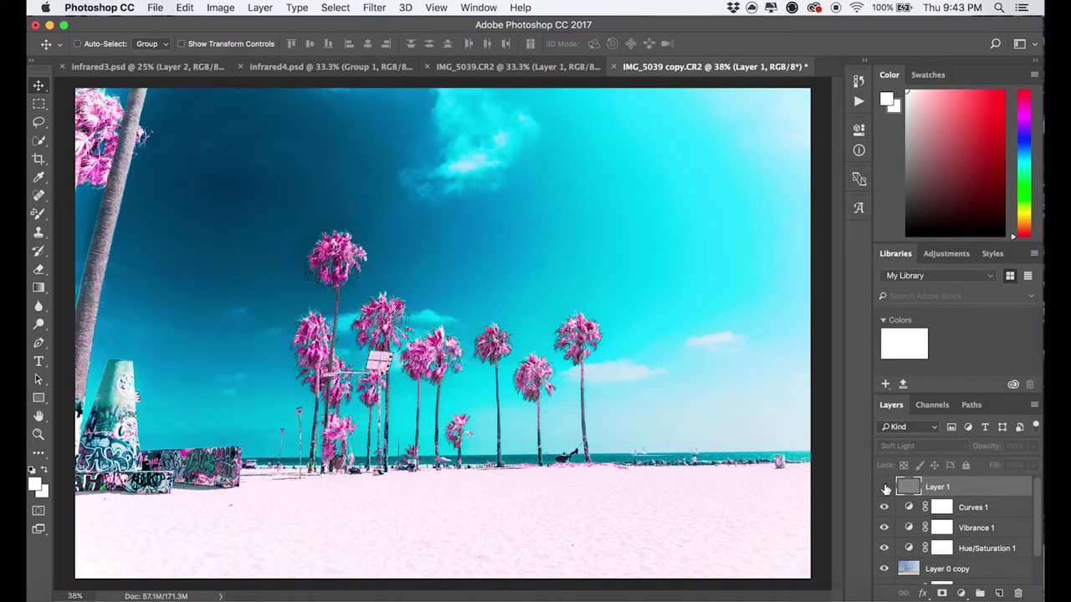
pyautogui.click(75, 596)
pyautogui.press('Return')
pyautogui.click(884, 488)
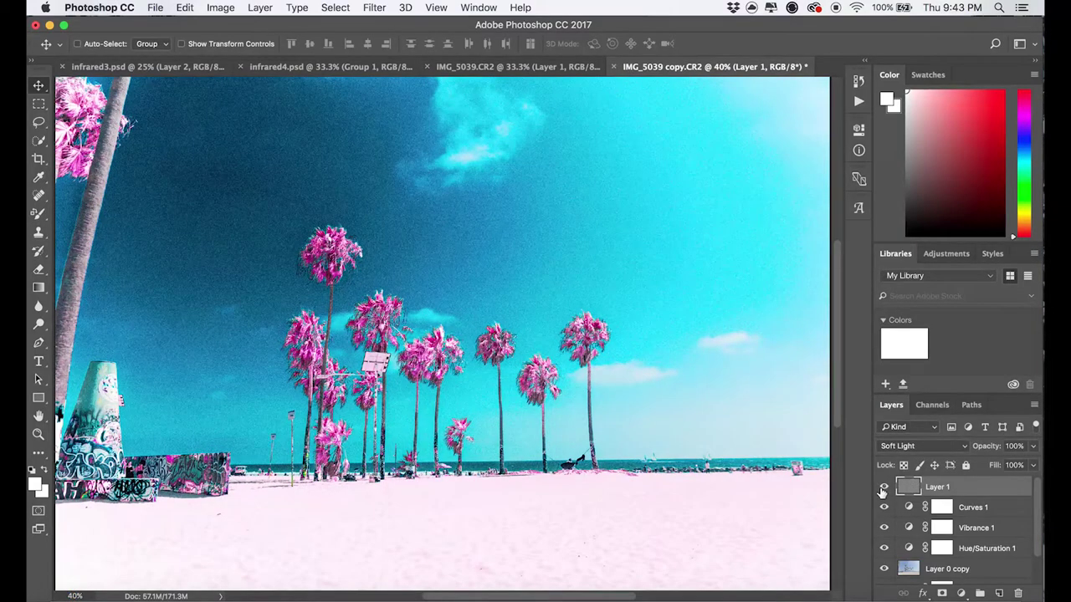
pyautogui.click(884, 488)
pyautogui.click(883, 488)
pyautogui.click(883, 488)
# Examine the grain at 200% over the palms, beach and sky with the noise layer hidden and shown, and return to 39% zoom.
pyautogui.click(74, 596)
pyautogui.write('200')
pyautogui.press('Return')
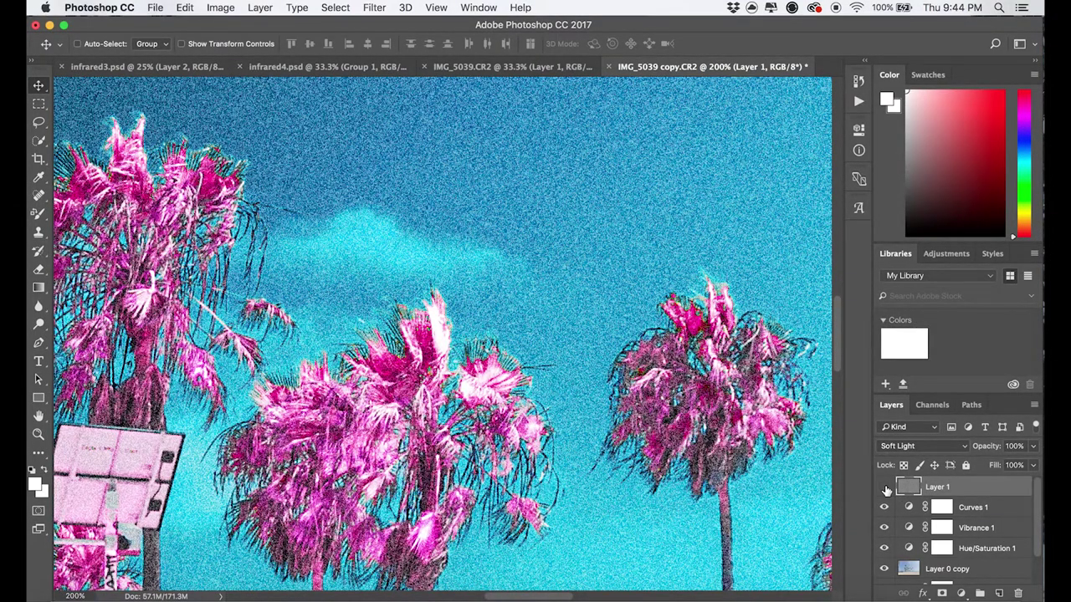
pyautogui.click(885, 488)
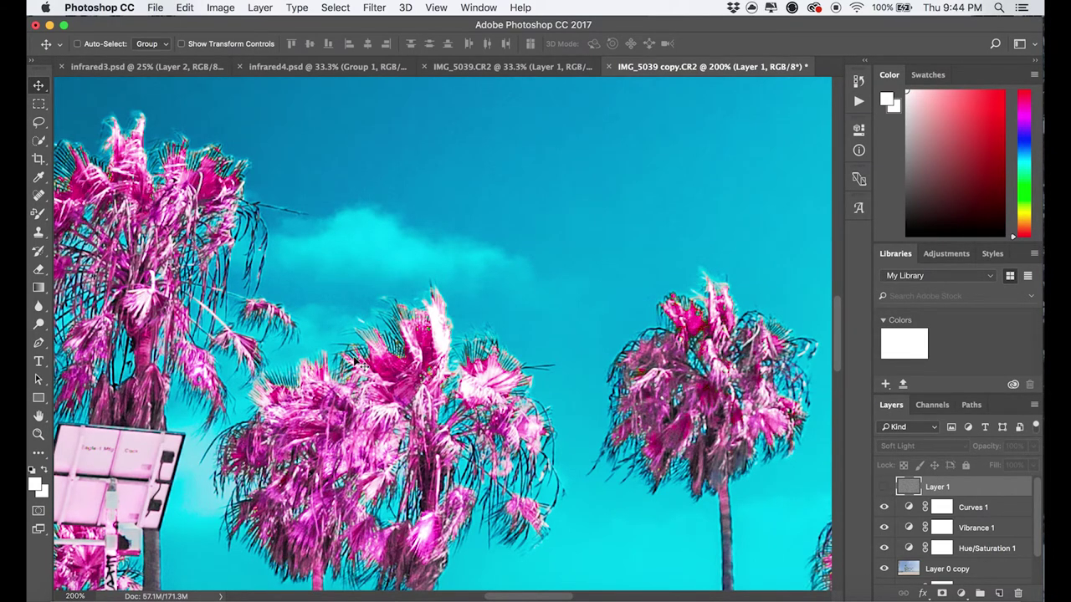
pyautogui.moveTo(431, 316); pyautogui.dragTo(525, 309)
pyautogui.moveTo(837, 330); pyautogui.dragTo(830, 413)
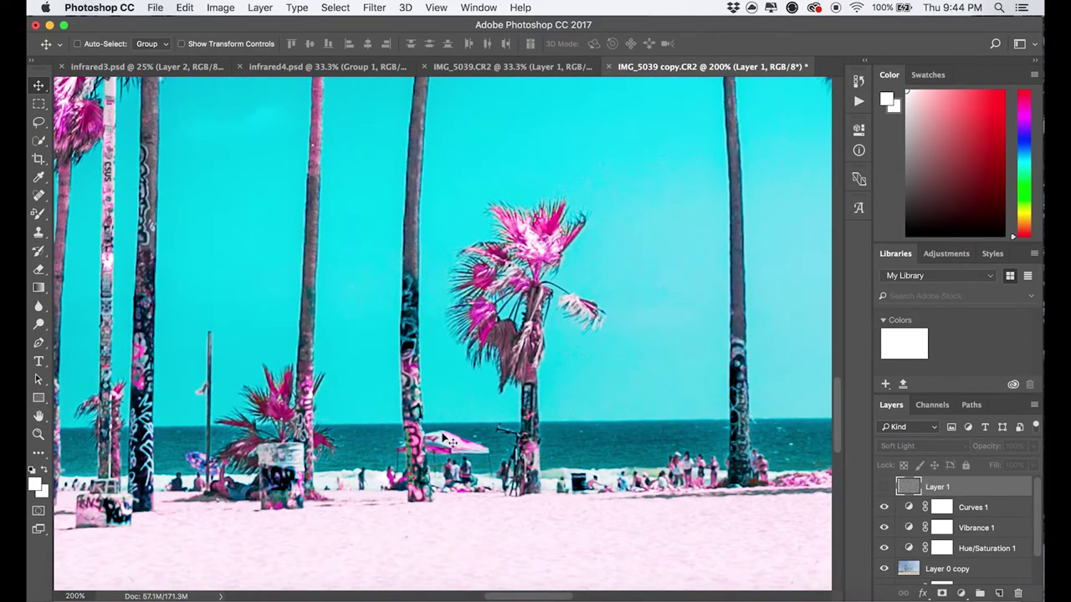
pyautogui.click(884, 486)
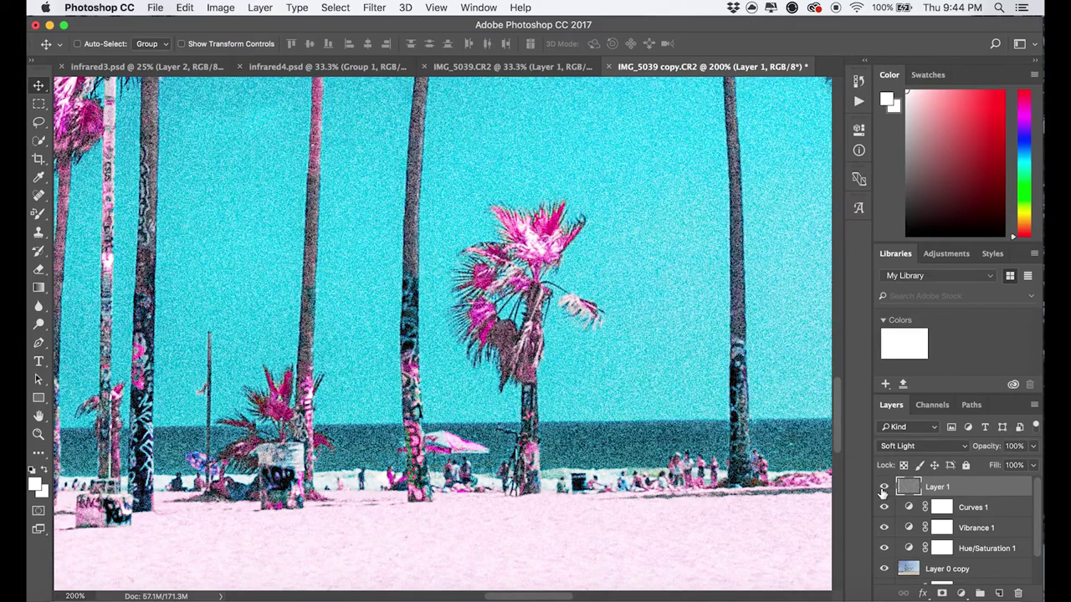
pyautogui.moveTo(837, 415); pyautogui.dragTo(826, 300)
pyautogui.click(75, 595)
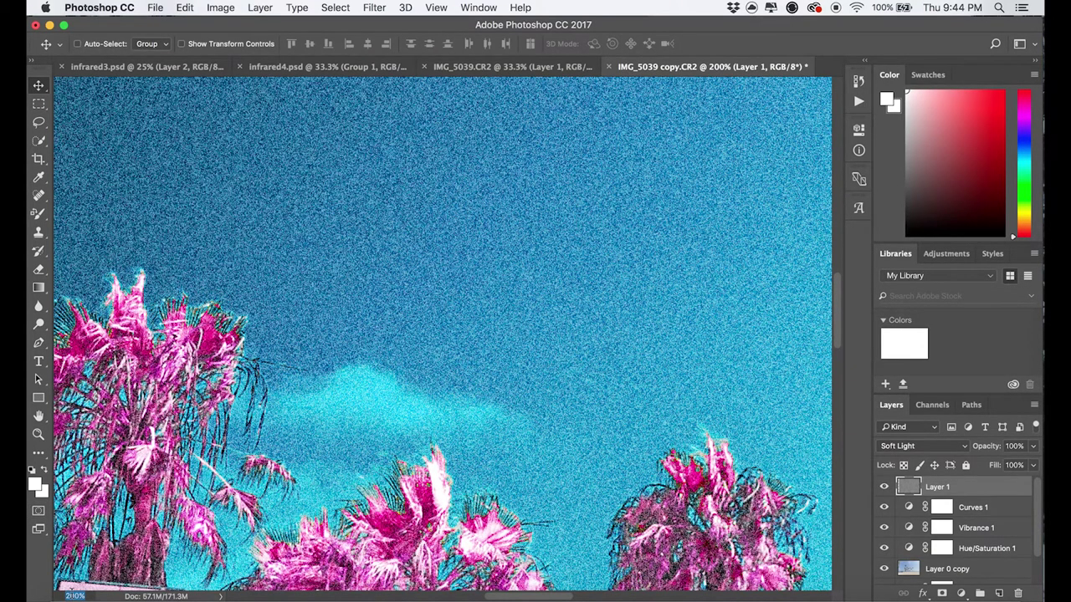
pyautogui.write('39')
pyautogui.press('Return')
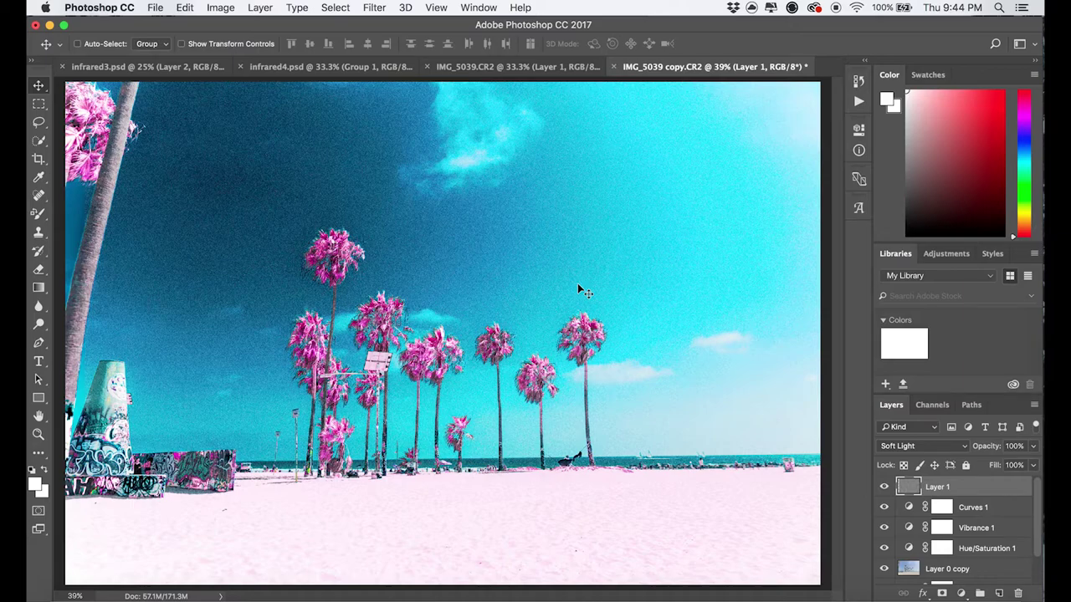
# Apply a Gaussian Blur with a radius of 5.4 pixels to the Layer 0 copy layer.
pyautogui.scroll(-2, 973, 500)
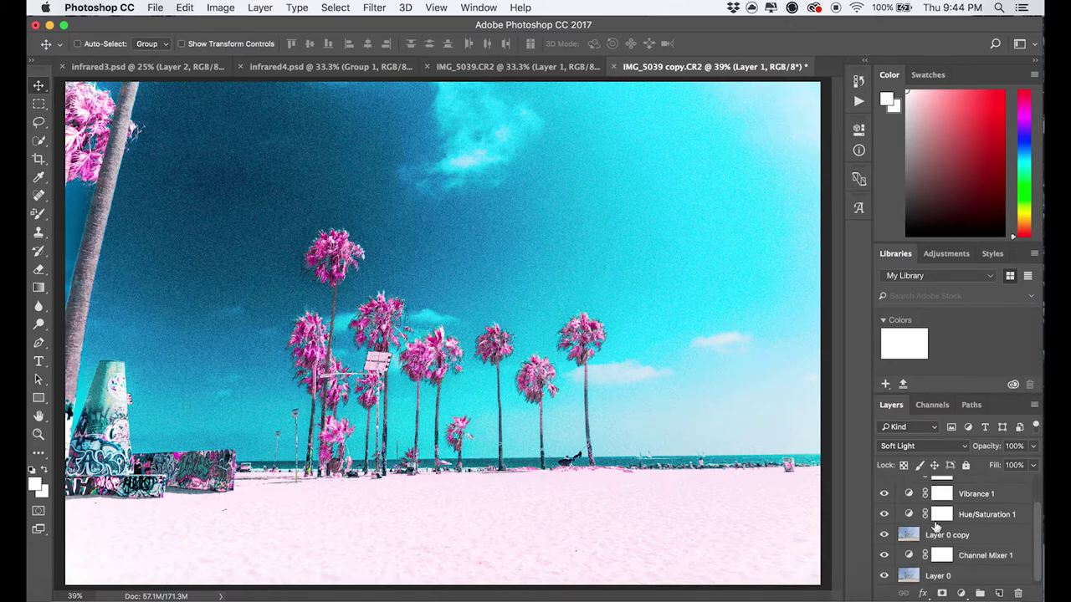
pyautogui.click(935, 533)
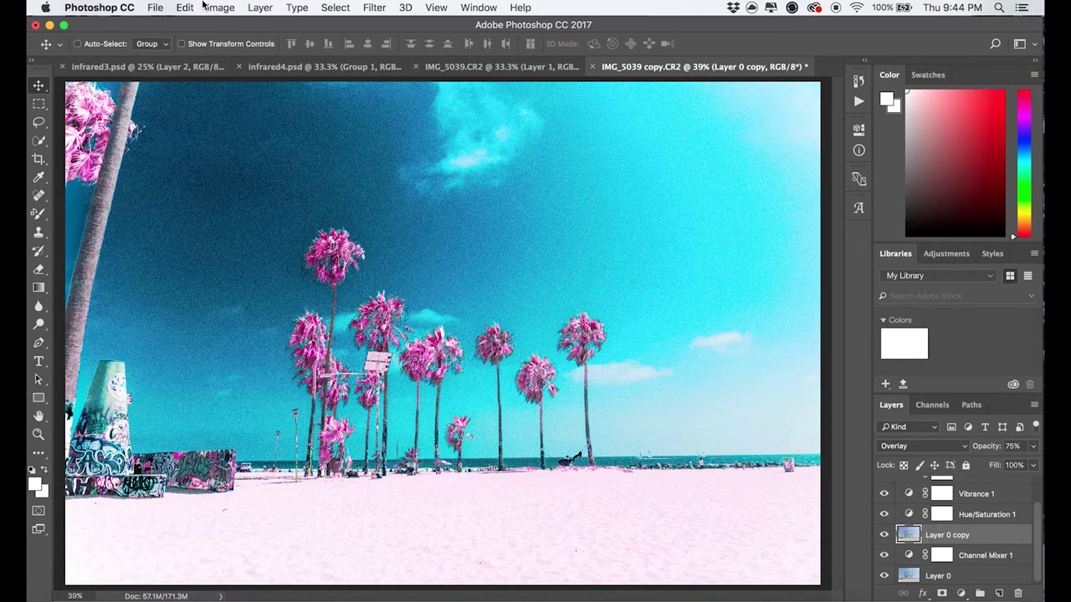
pyautogui.click(374, 8)
pyautogui.moveTo(411, 176)
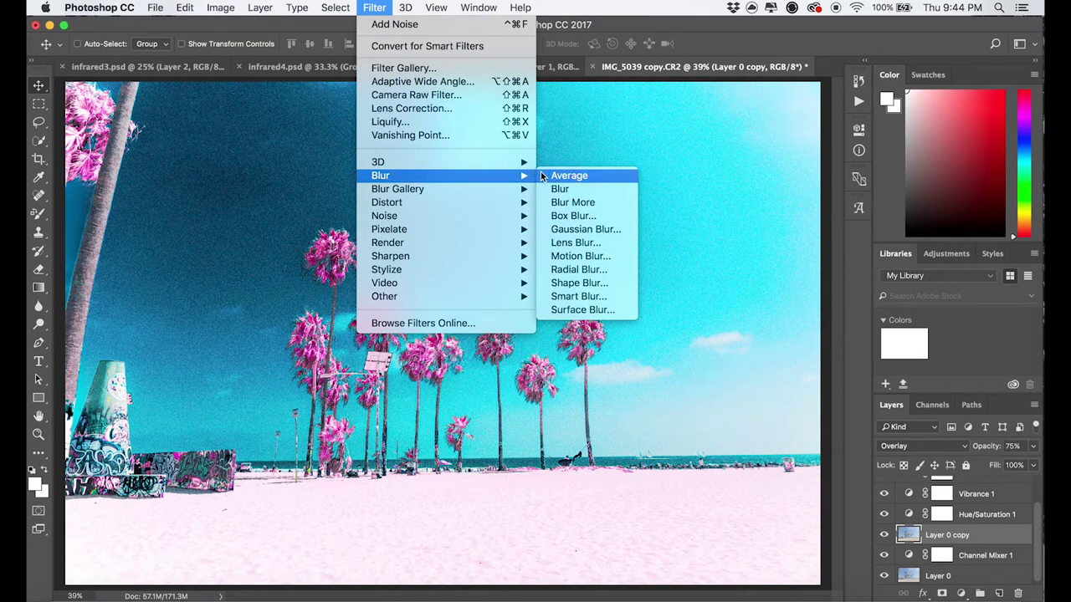
pyautogui.click(575, 229)
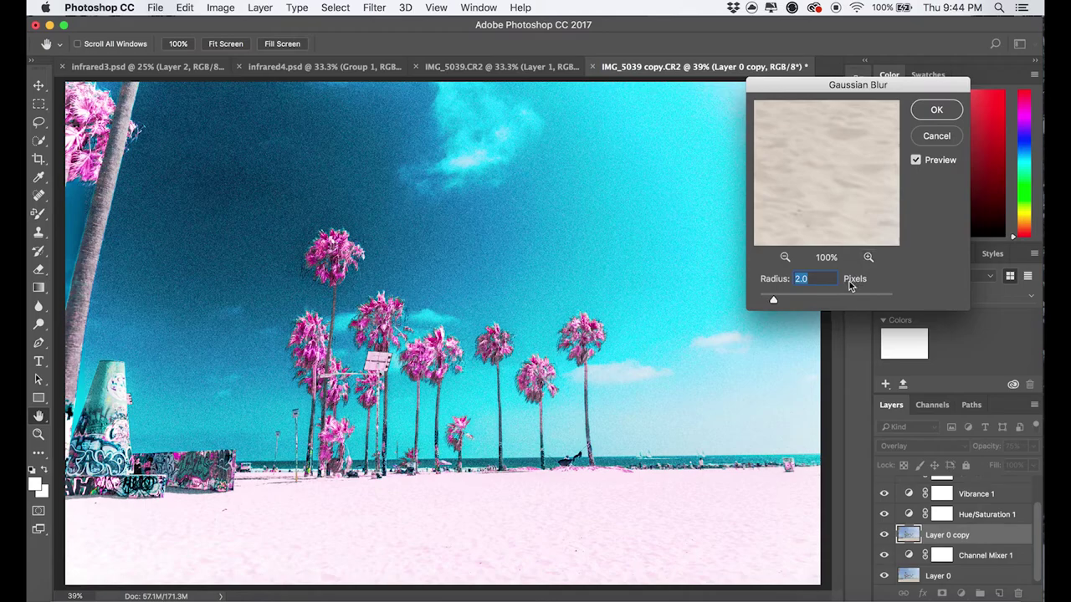
pyautogui.moveTo(774, 300); pyautogui.dragTo(885, 300)
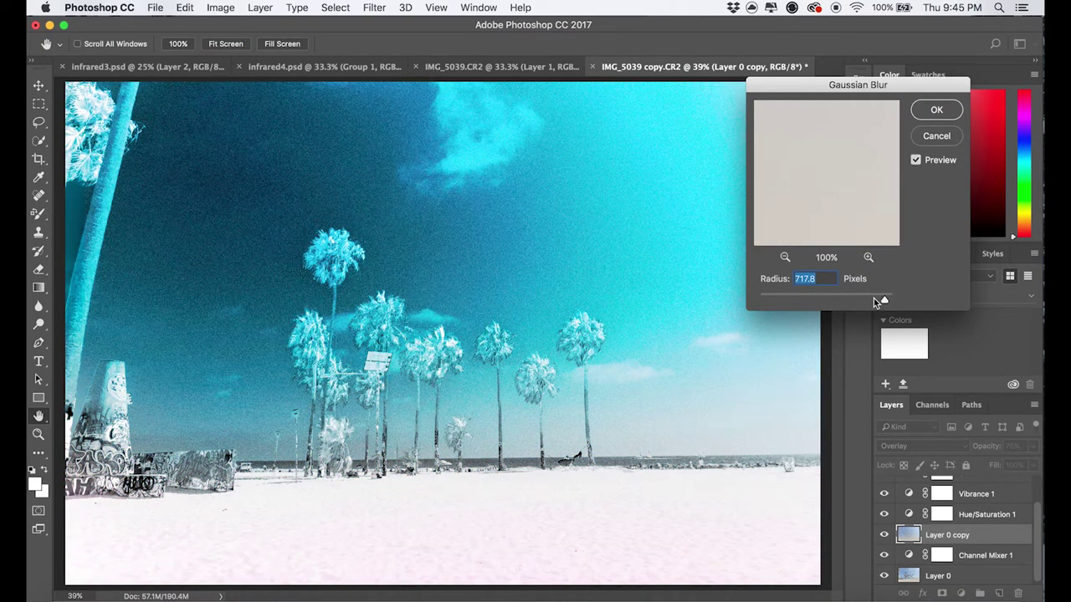
pyautogui.moveTo(803, 298); pyautogui.dragTo(798, 297)
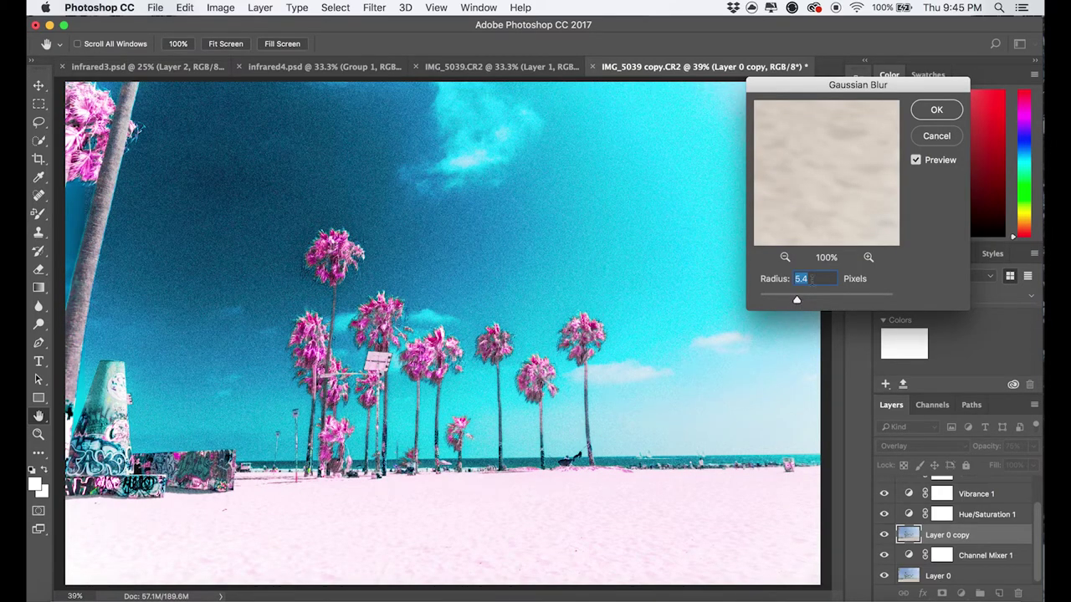
pyautogui.click(934, 110)
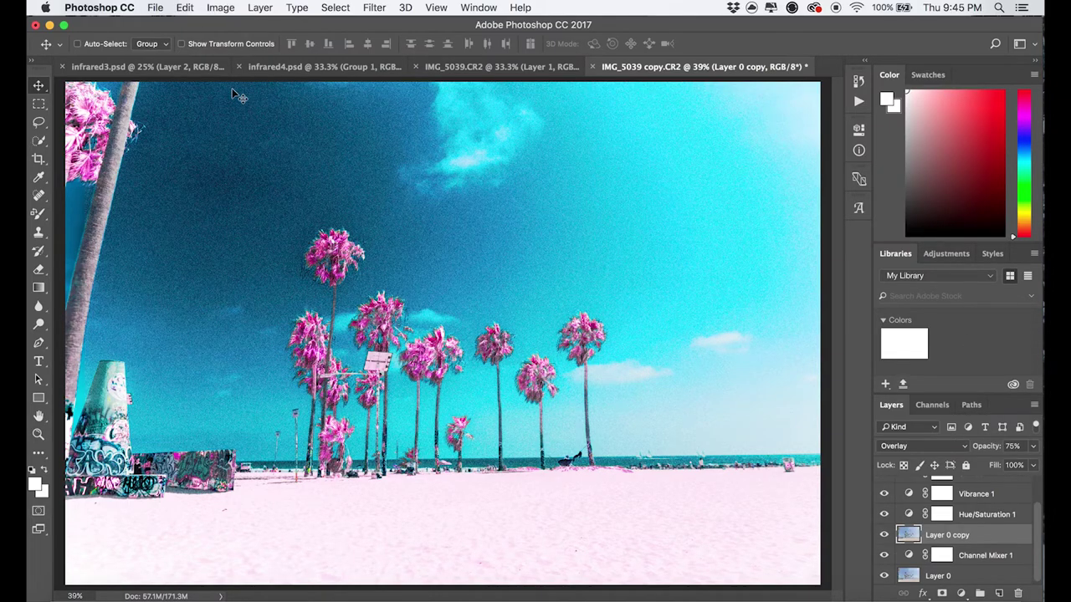
# Free-transform the Layer 0 copy layer and shift it horizontally to an X position of 2749 px.
pyautogui.press('super+t')
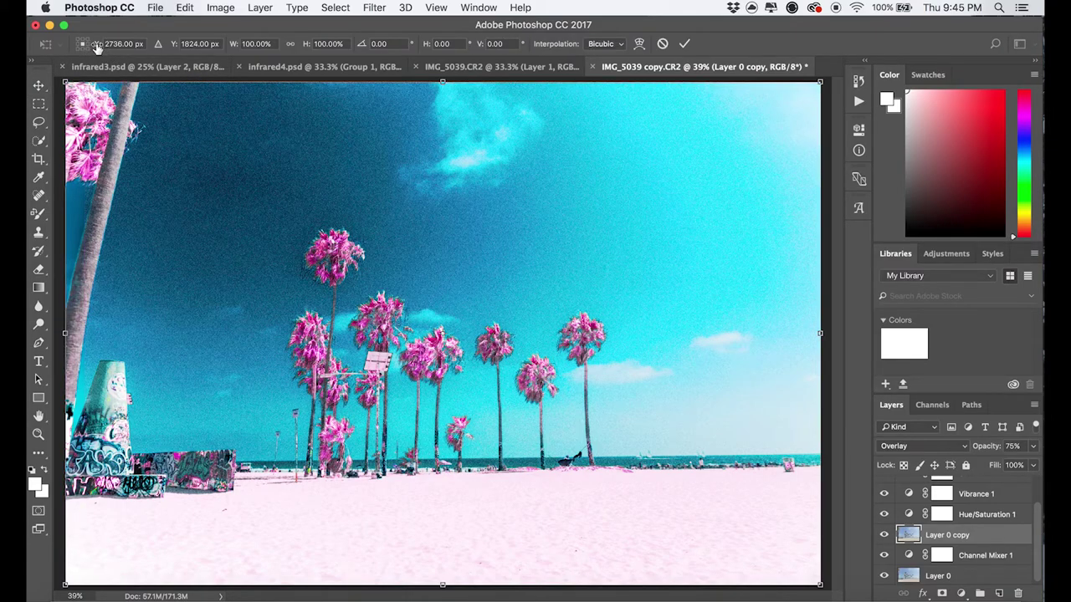
pyautogui.moveTo(92, 44)
pyautogui.mouseDown()
pyautogui.moveTo(145, 44)
pyautogui.moveTo(89, 44)
pyautogui.moveTo(106, 53)
pyautogui.mouseUp()
pyautogui.press('Up')
pyautogui.press('Up')
pyautogui.press('Up')
pyautogui.press('Up')
pyautogui.press('Up')
pyautogui.press('Up')
pyautogui.press('Up')
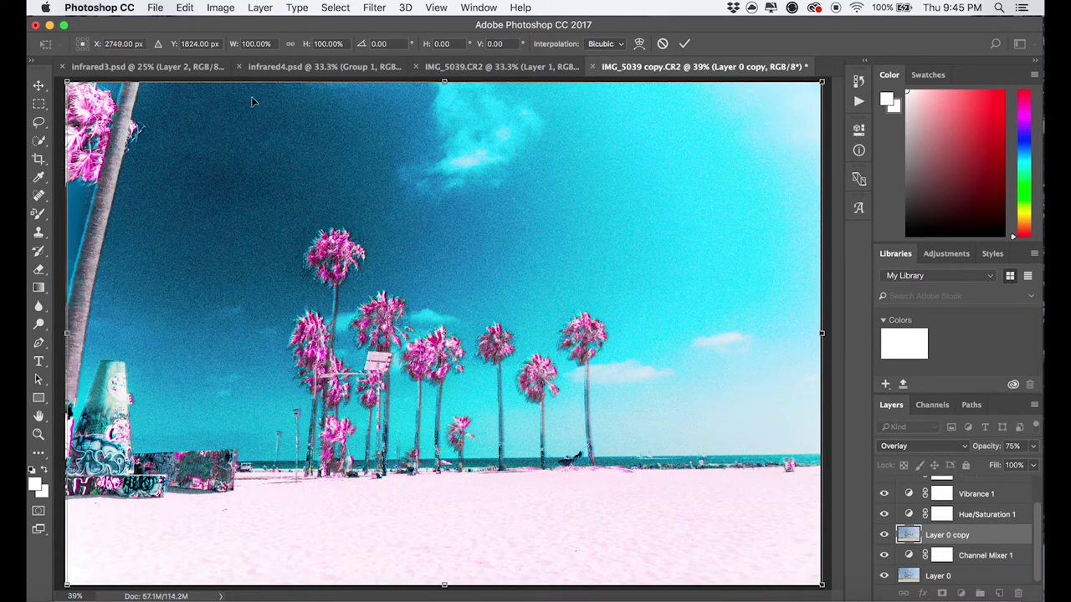
# Try larger horizontal offsets at X 2917 px and 2817 px, and return the layer to X 2736 px.
pyautogui.moveTo(94, 48); pyautogui.dragTo(194, 47)
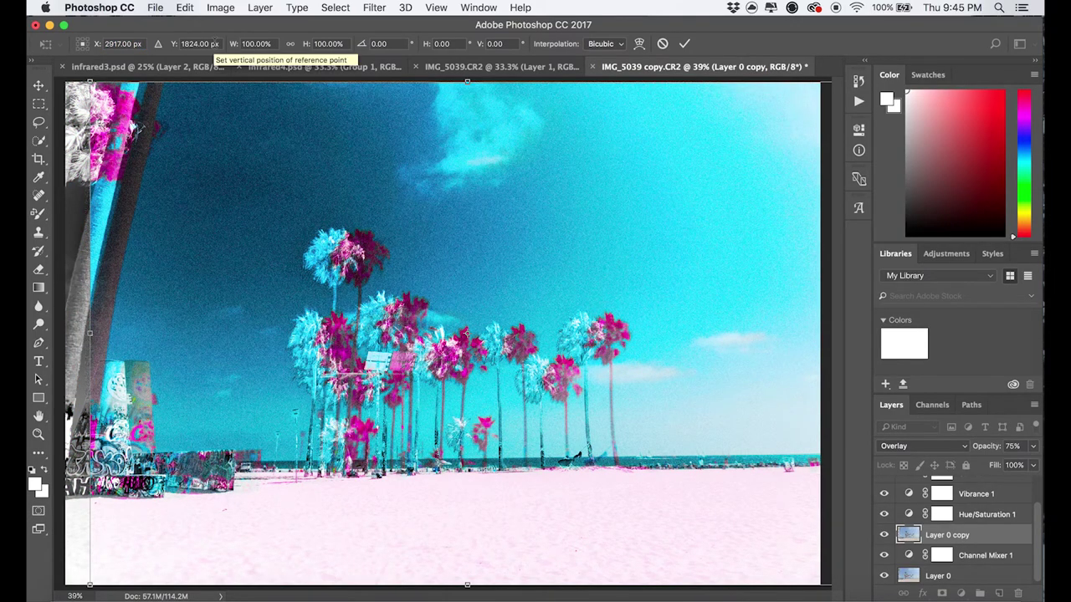
pyautogui.moveTo(96, 46); pyautogui.dragTo(22, 48)
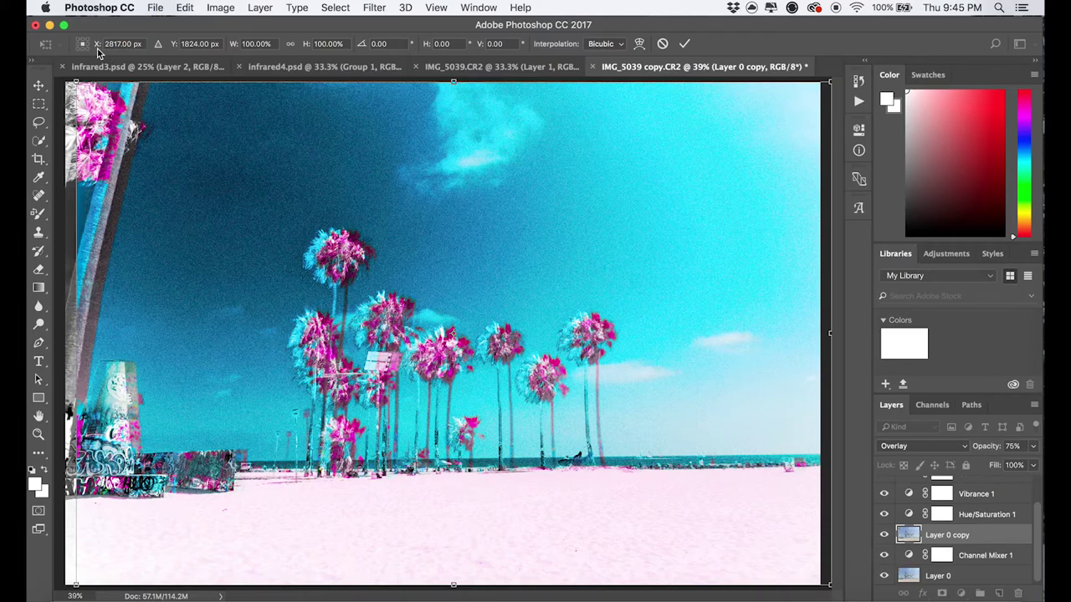
pyautogui.moveTo(97, 49); pyautogui.dragTo(42, 48)
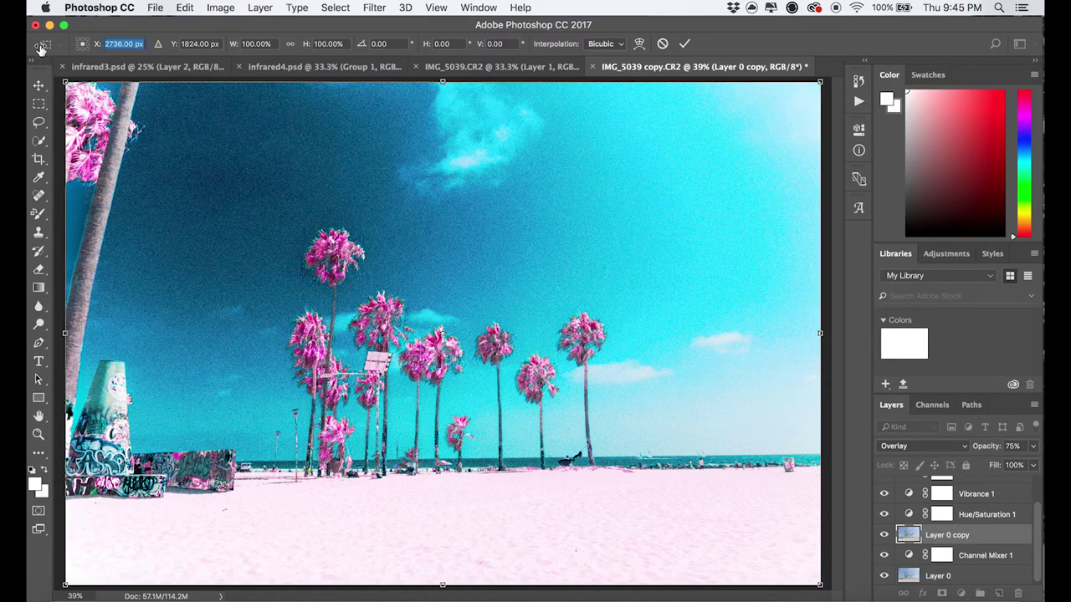
# Set the layer's horizontal position to X 2748 px for a slight color offset and apply the transform.
pyautogui.moveTo(40, 48); pyautogui.dragTo(49, 52)
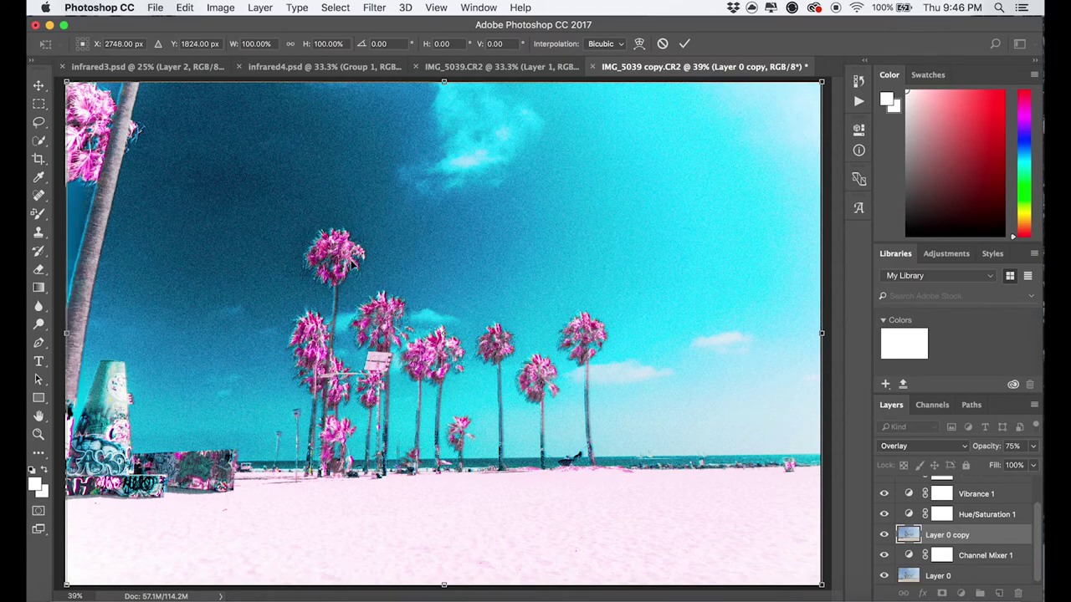
pyautogui.click(157, 6)
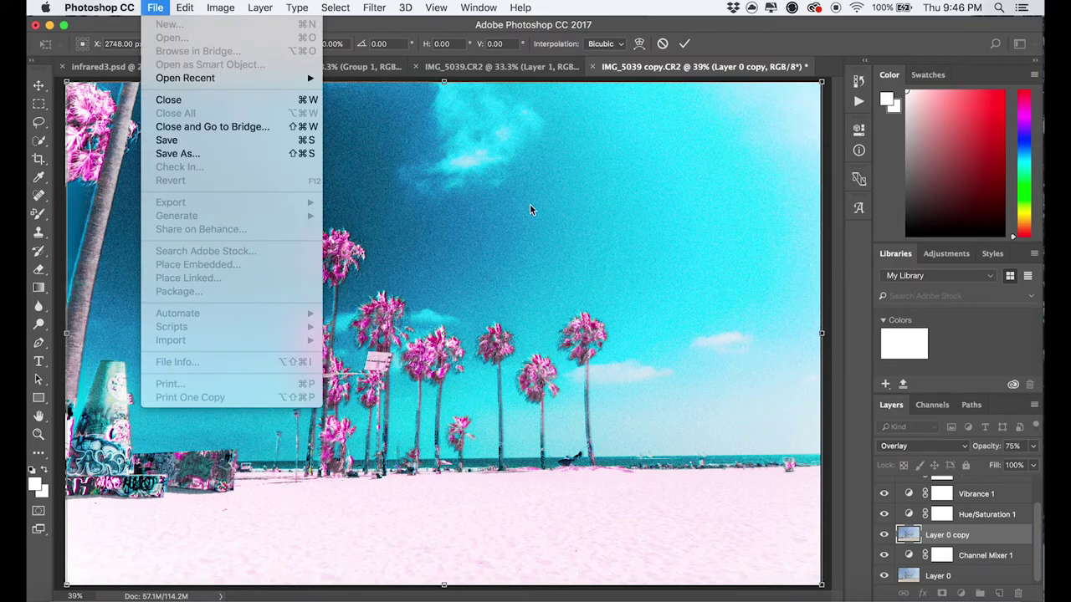
pyautogui.click(178, 188)
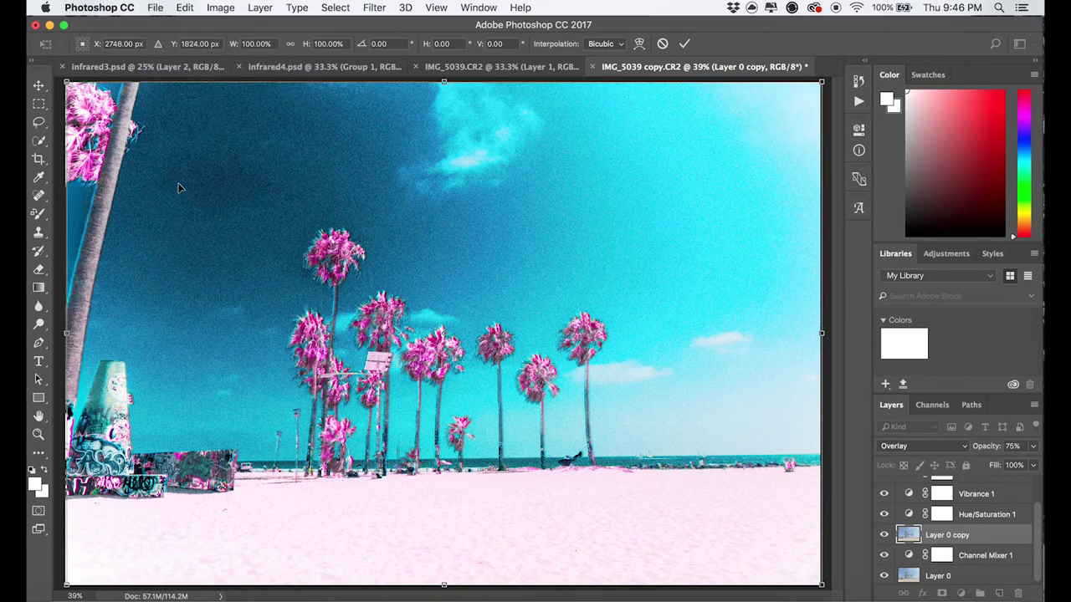
pyautogui.click(686, 46)
# Export the image as a JPG at 100% quality to the Dropbox folder under the name IMG_5039 copy.jpg.
pyautogui.click(153, 7)
pyautogui.moveTo(201, 206)
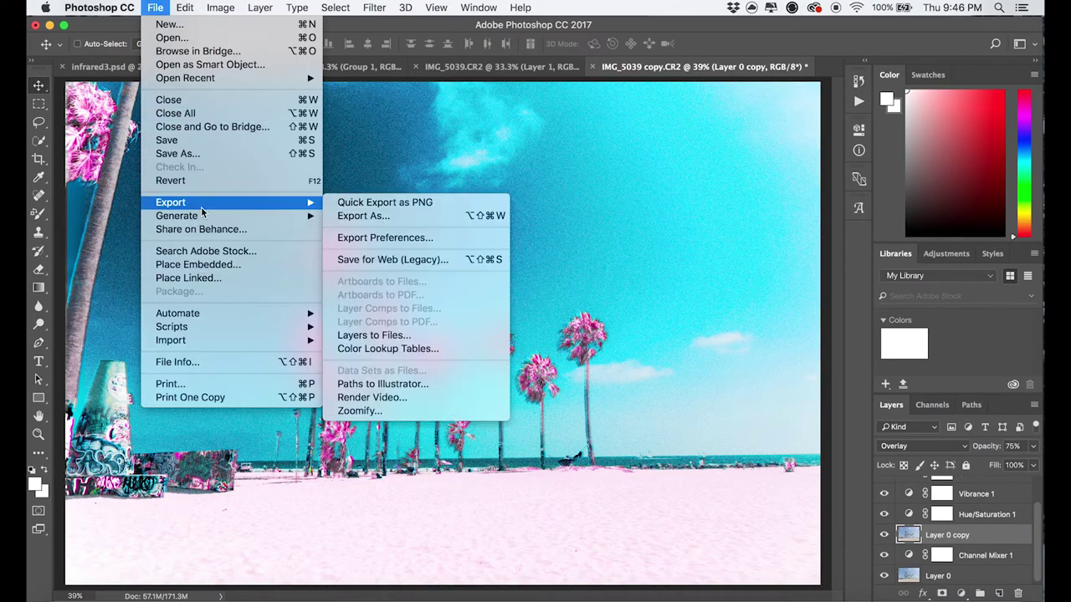
pyautogui.click(383, 217)
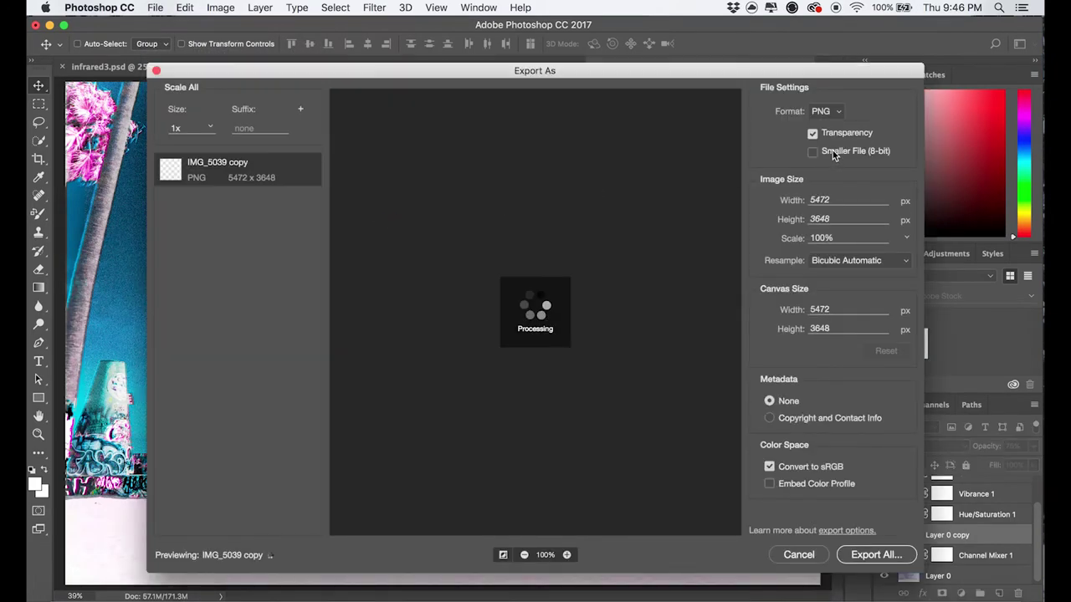
pyautogui.click(826, 112)
pyautogui.click(827, 135)
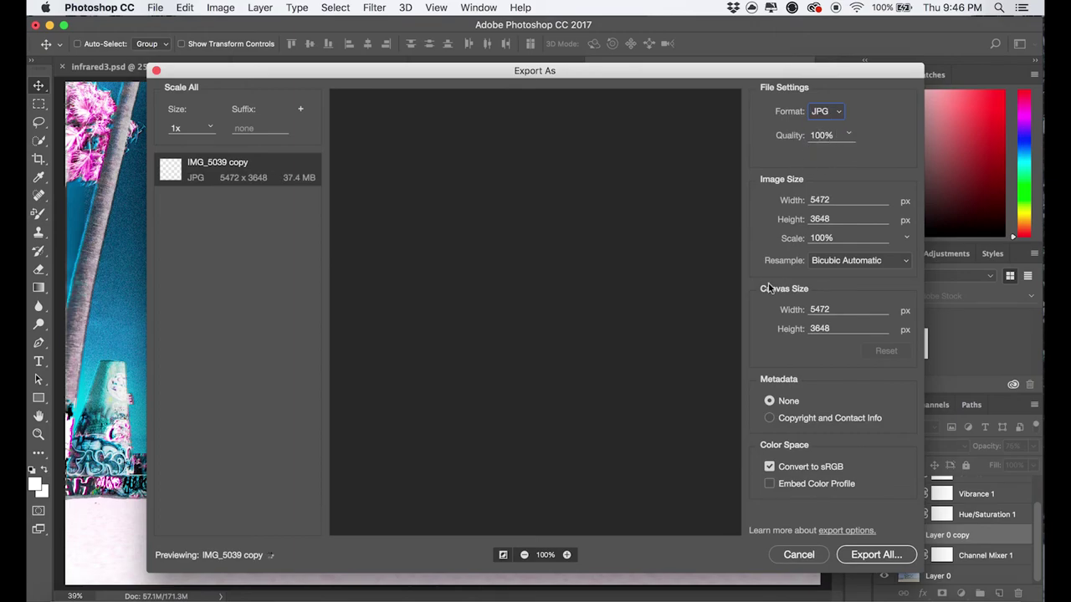
pyautogui.click(863, 557)
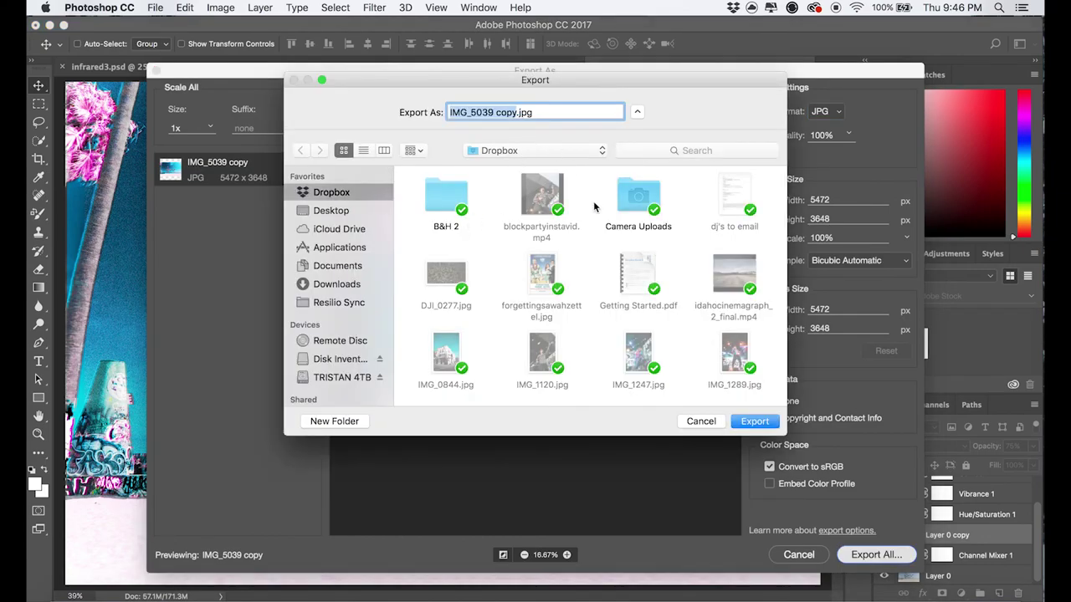
pyautogui.click(753, 422)
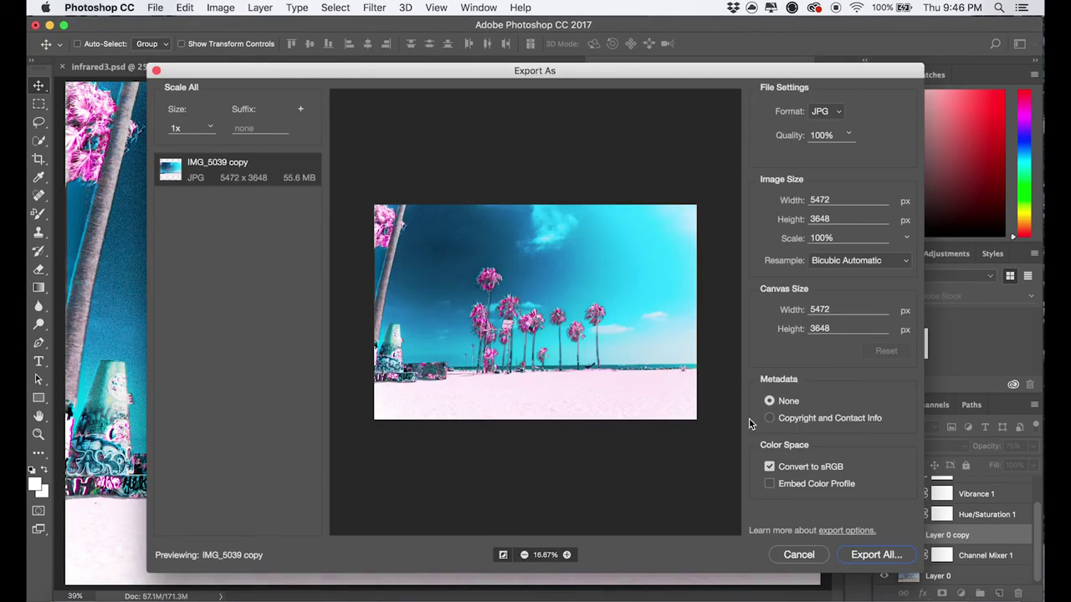